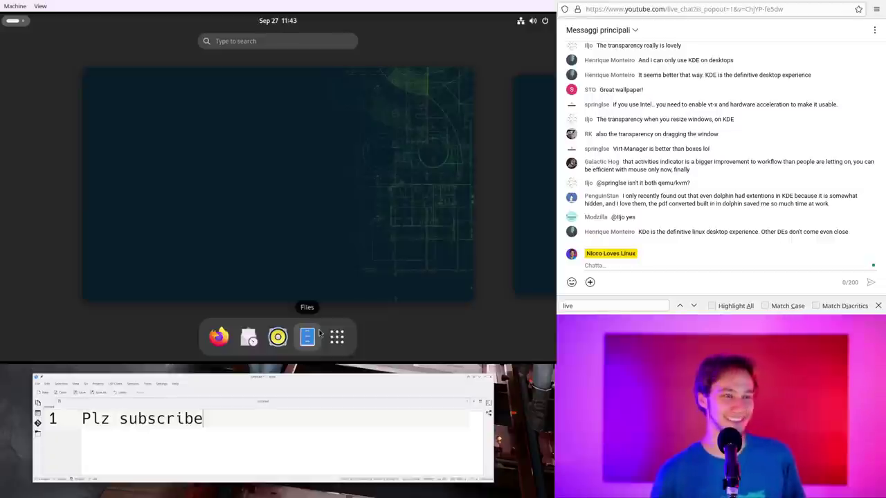
# Step: Check the Files app's shortcut options in the dash, dismiss them, and launch Files
pyautogui.rightClick(320, 334)
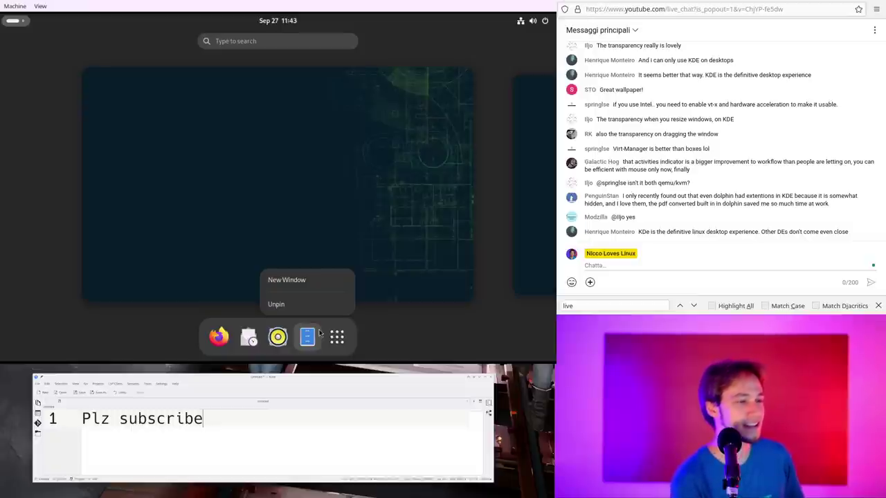
pyautogui.press('Escape')
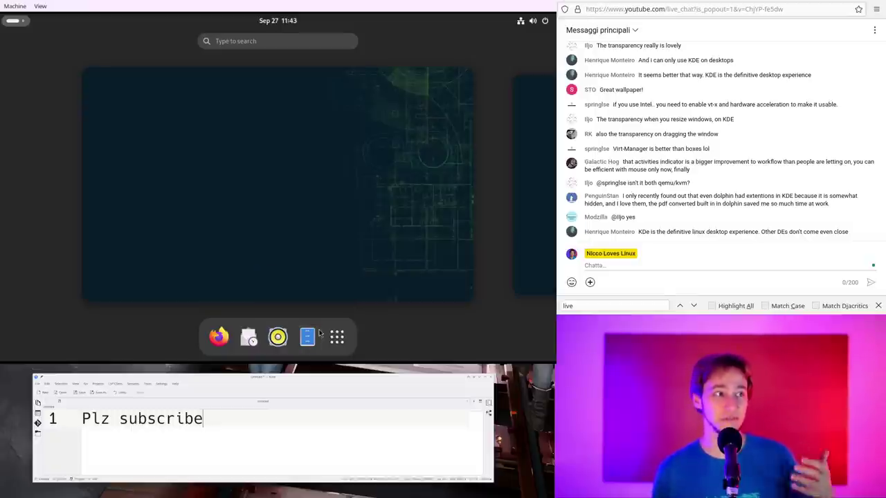
pyautogui.click(308, 336)
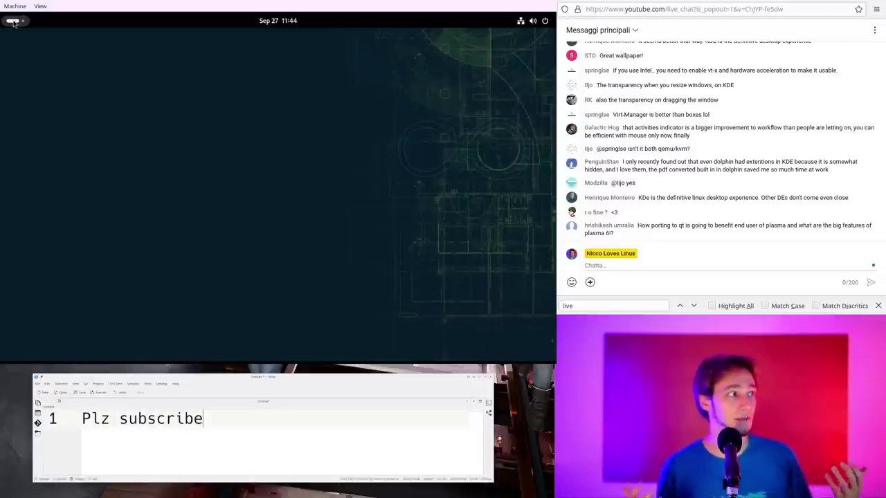
# Step: Show the activities overview, switch to the empty second workspace, and return to the first one with the Files window
pyautogui.click(13, 22)
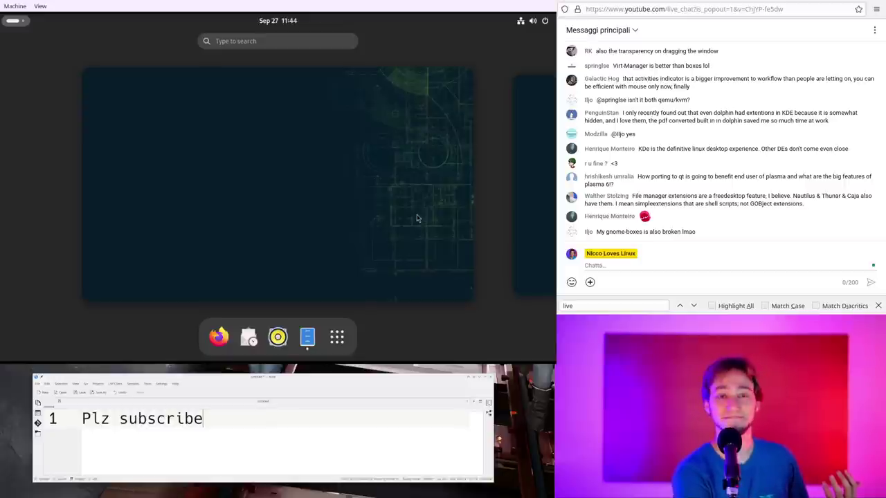
pyautogui.click(522, 213)
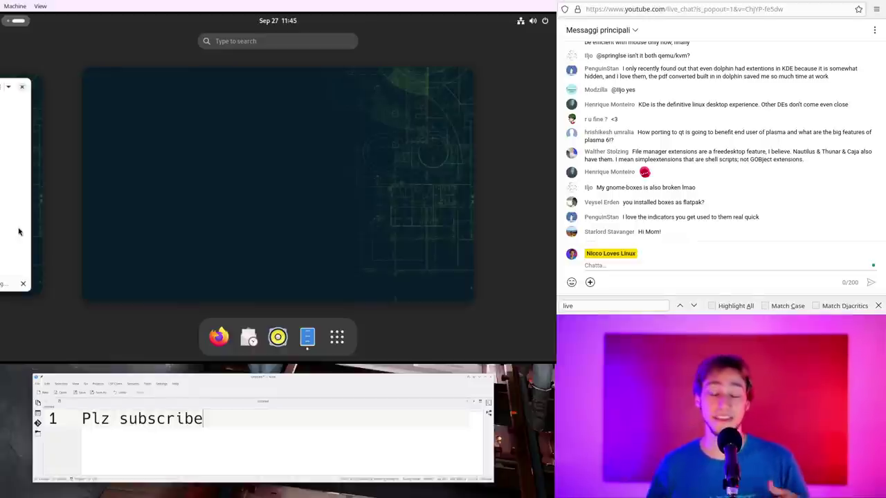
pyautogui.moveTo(18, 231); pyautogui.dragTo(208, 198)
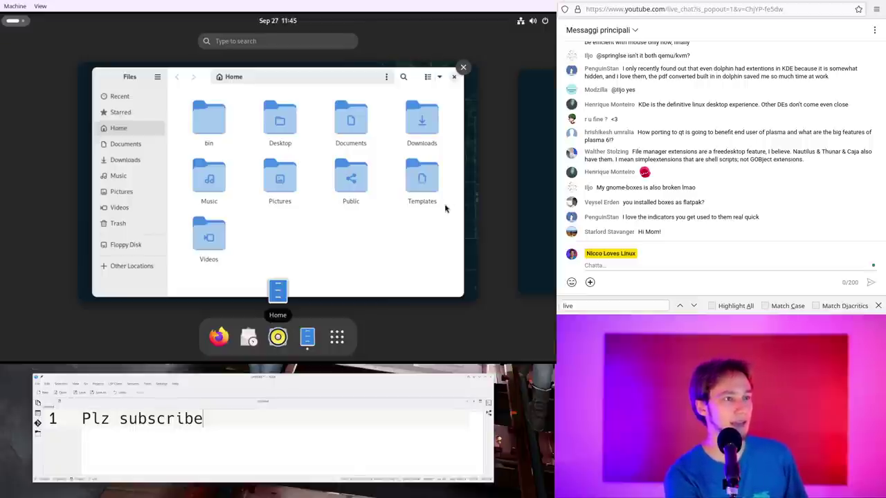
# Step: Move the Files window from the first workspace to the neighbouring empty workspace and switch to it
pyautogui.moveTo(445, 208); pyautogui.dragTo(544, 217)
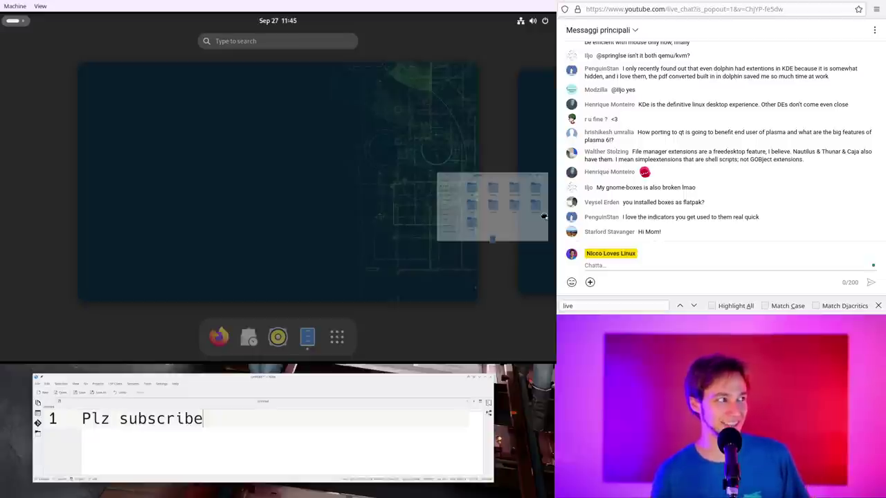
pyautogui.moveTo(544, 217); pyautogui.dragTo(543, 217)
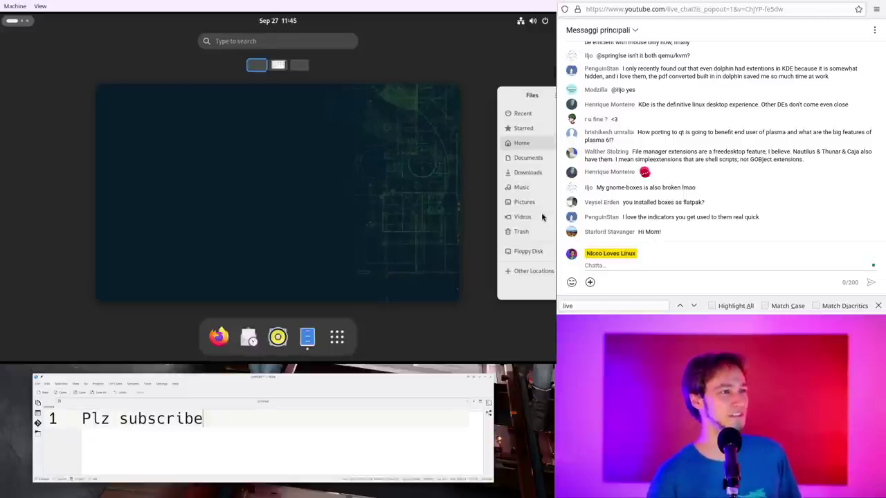
pyautogui.click(543, 217)
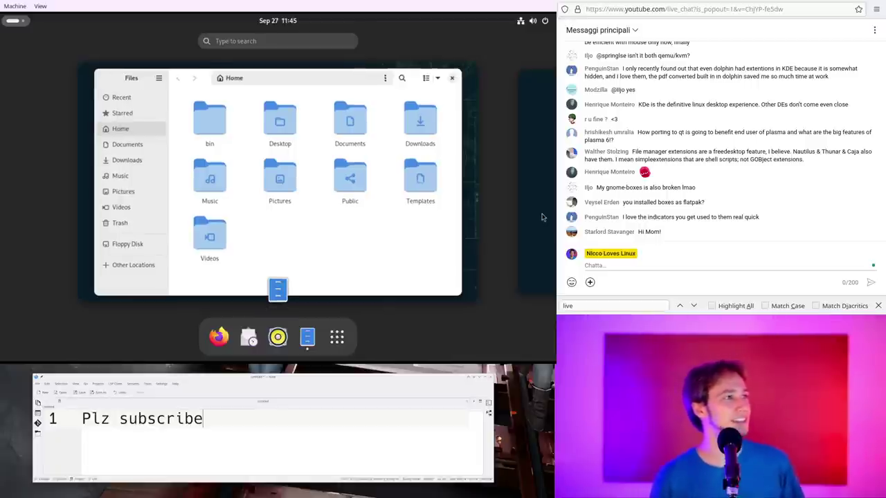
# Step: View the empty second workspace's desktop, return to the first workspace, and bring up the Files window
pyautogui.click(543, 218)
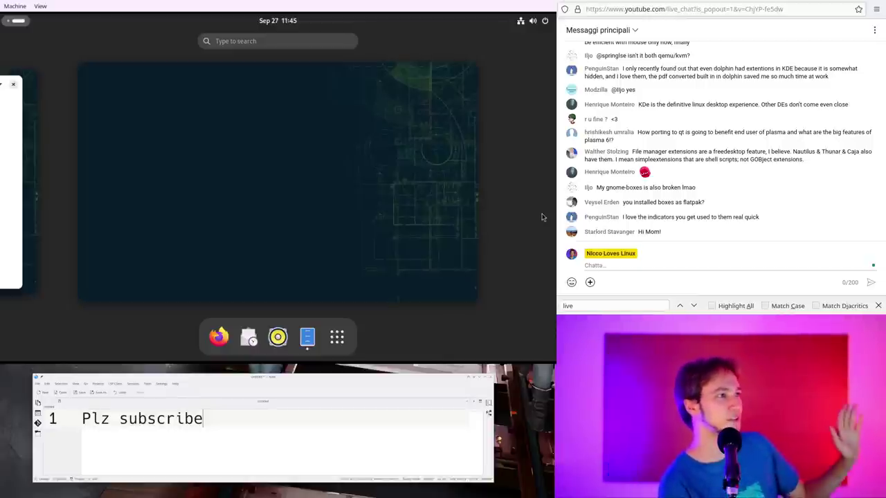
pyautogui.click(109, 281)
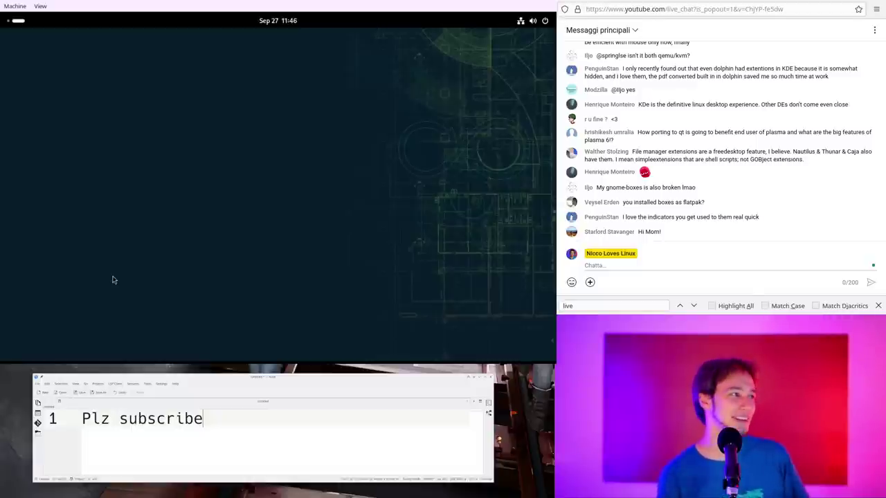
pyautogui.click(4, 20)
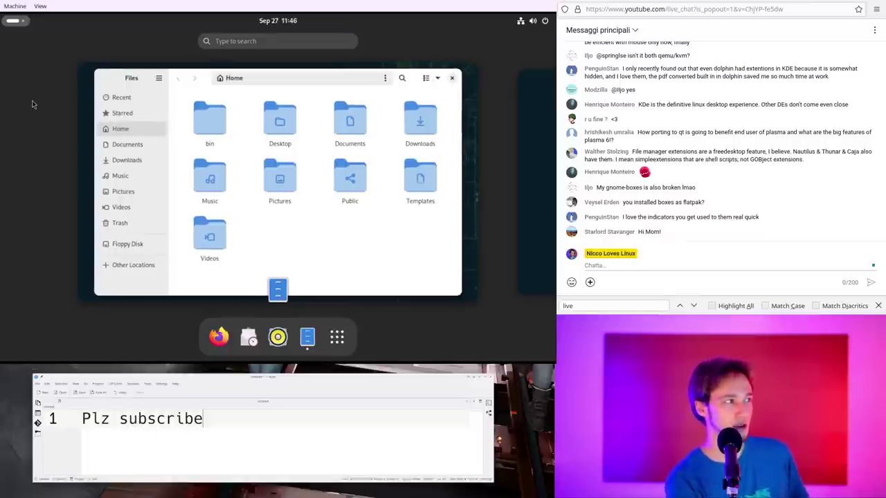
pyautogui.click(132, 141)
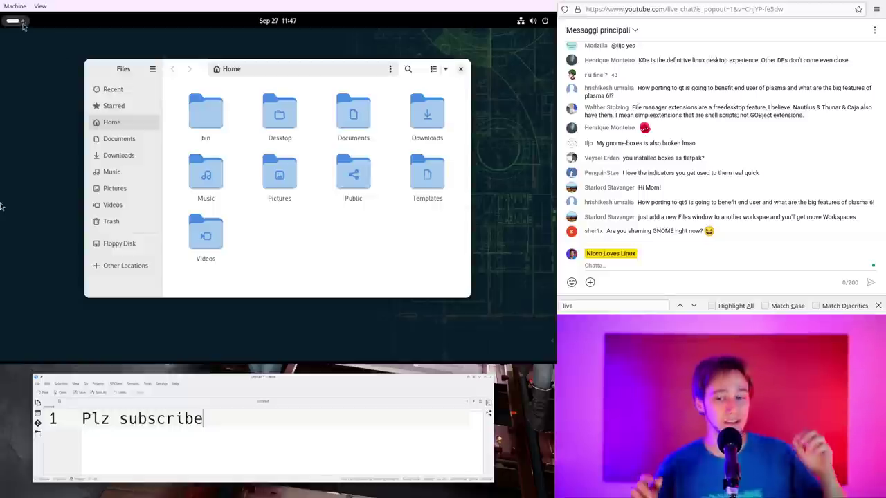
# Step: Launch Contacts from the applications grid and complete its setup with Local Address Book as the main address book
pyautogui.click(23, 24)
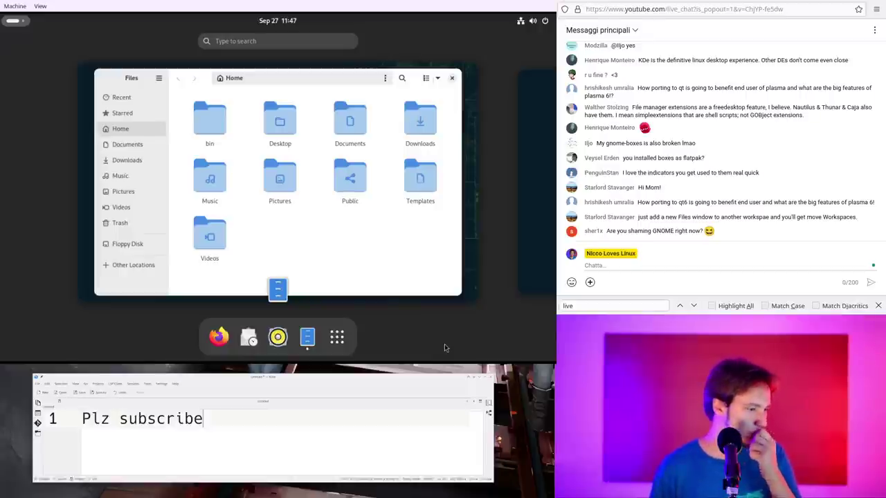
pyautogui.click(337, 341)
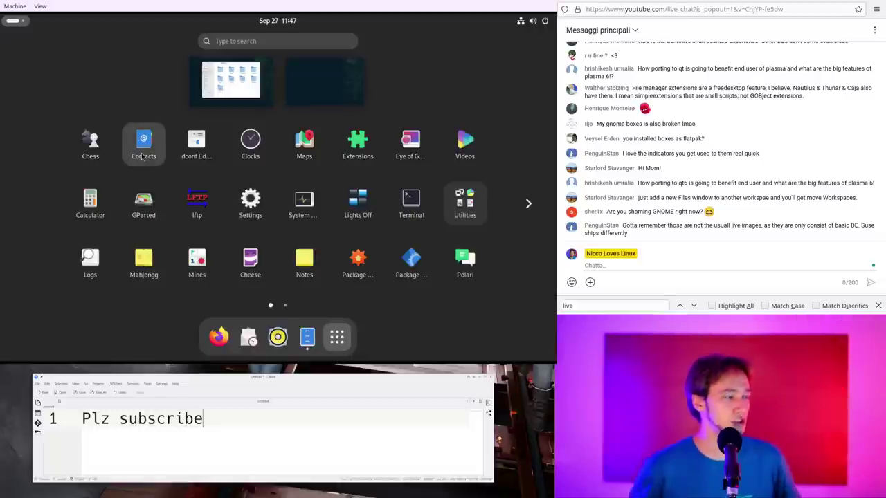
pyautogui.rightClick(143, 156)
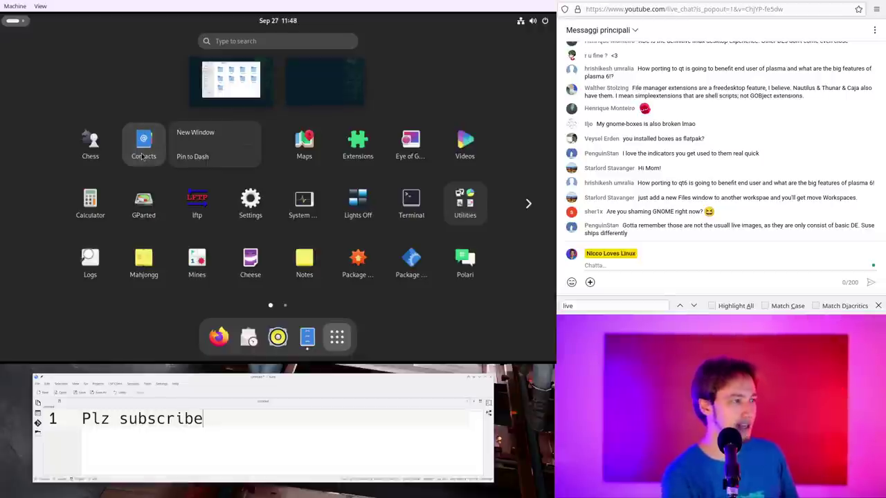
pyautogui.press('Escape')
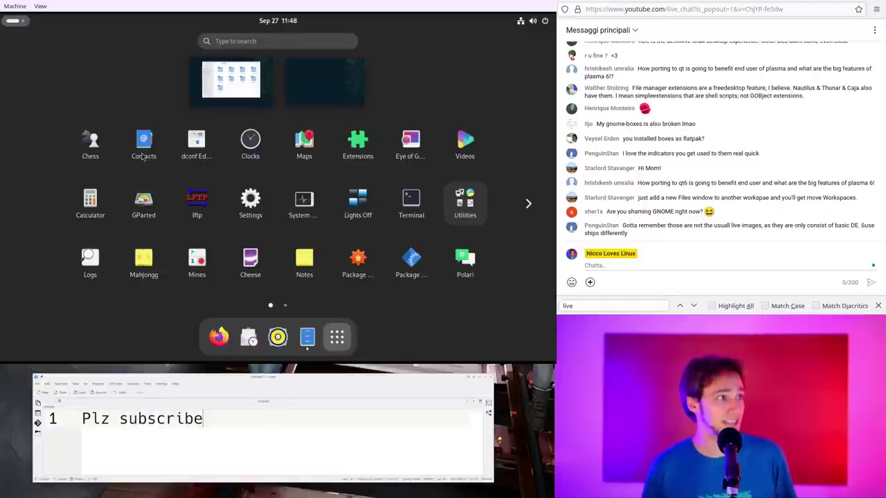
pyautogui.press('super')
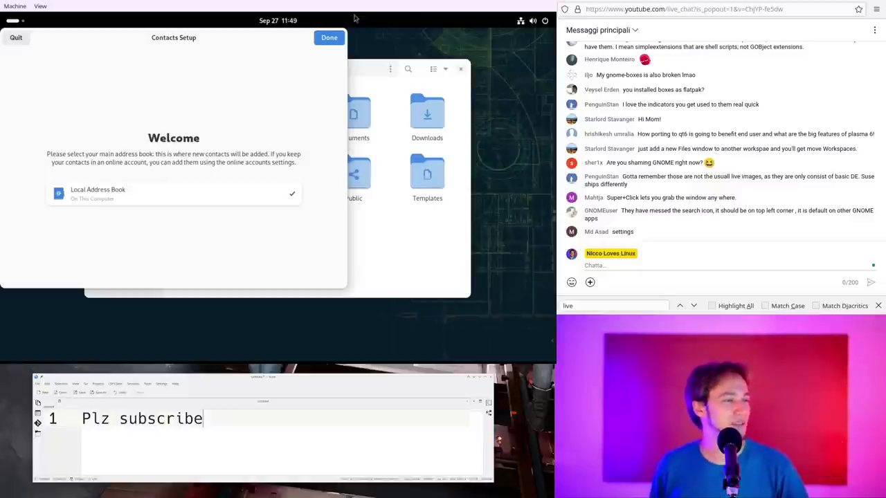
pyautogui.click(330, 39)
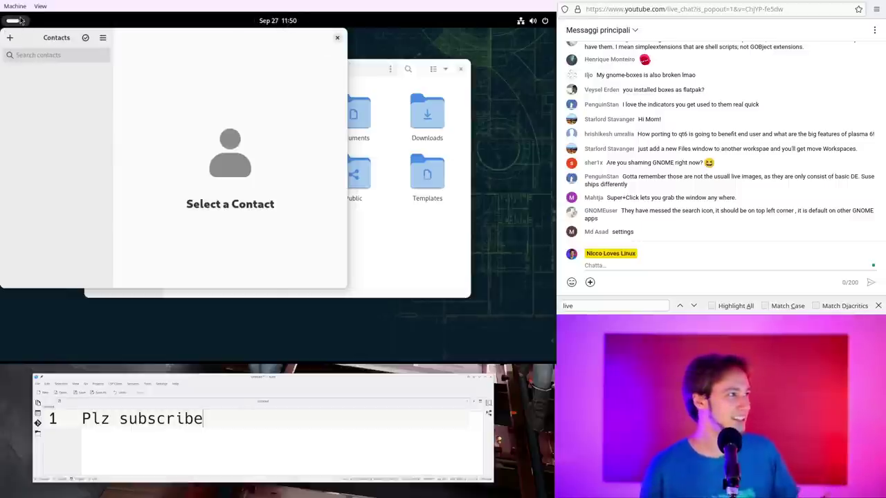
# Step: Calculate 1-1 with the search in the applications overview, and clear the search
pyautogui.click(21, 21)
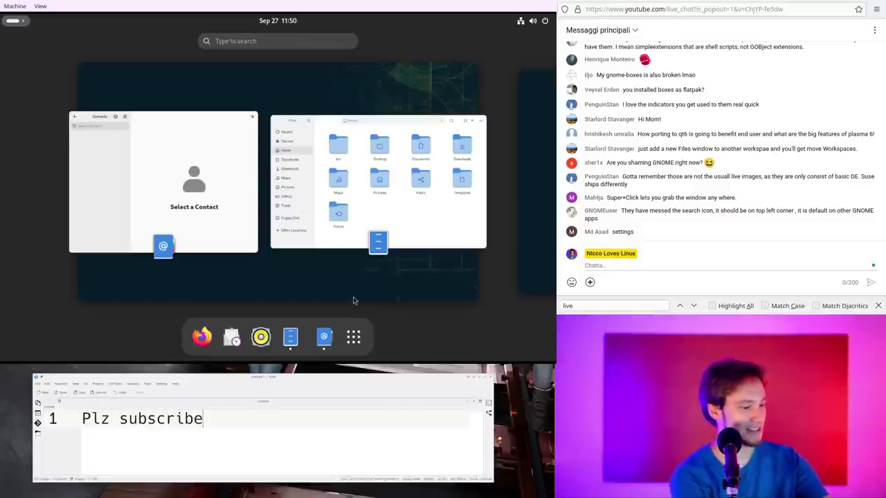
pyautogui.click(354, 339)
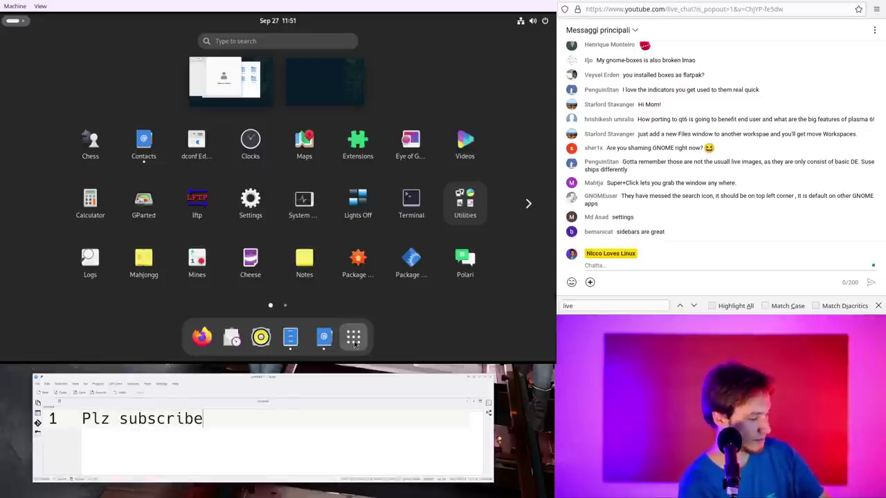
pyautogui.write('l')
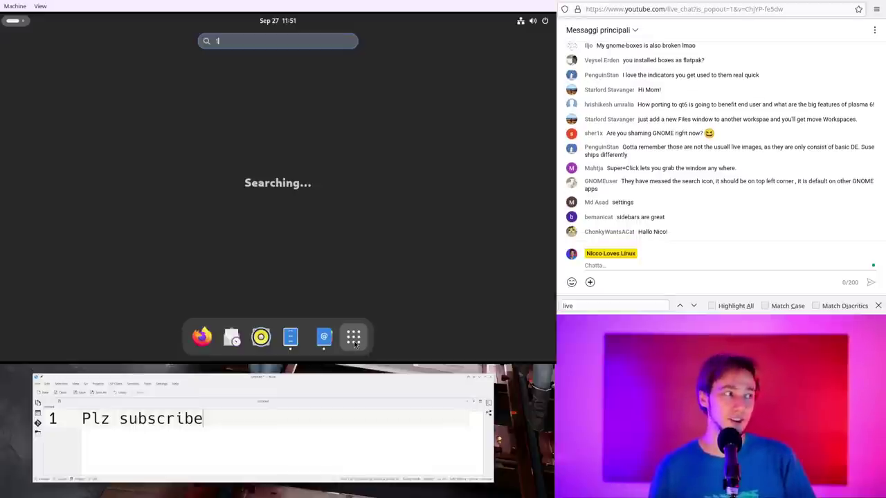
pyautogui.write('l')
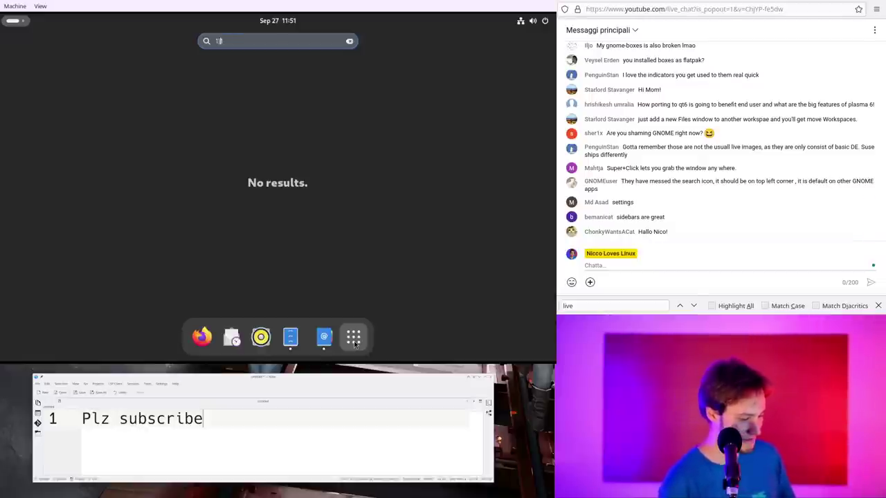
pyautogui.press('BackSpace')
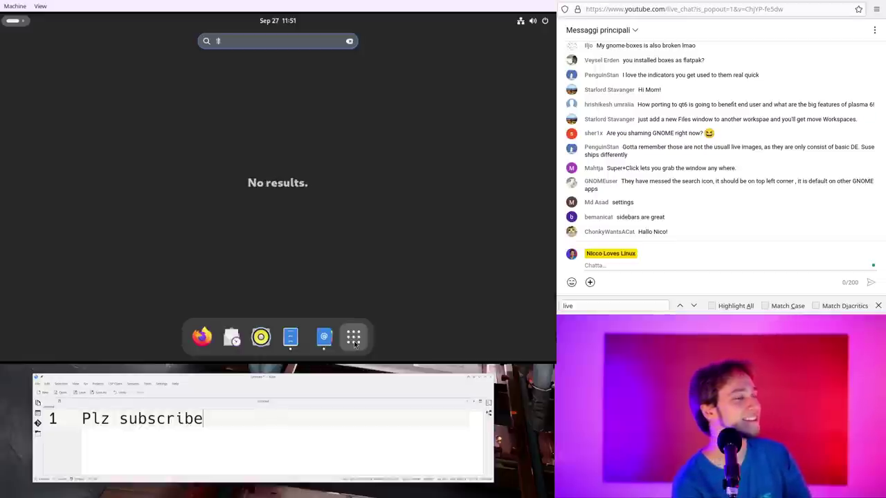
pyautogui.write('1')
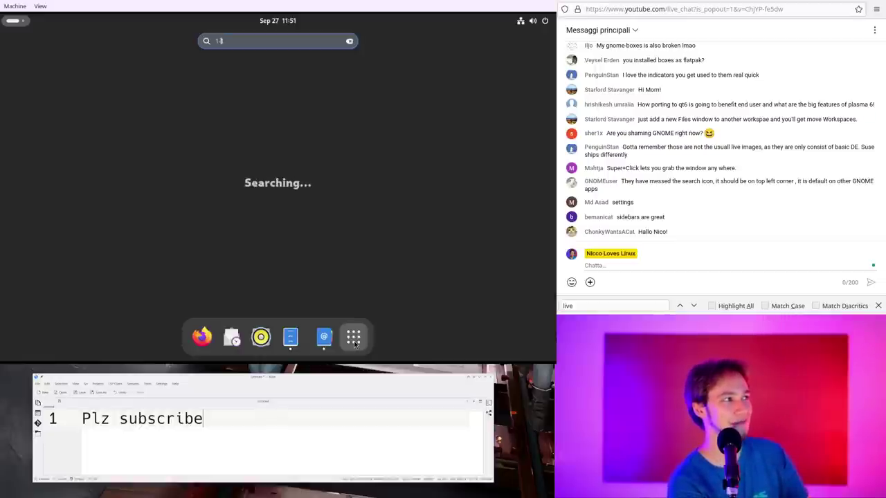
pyautogui.press('BackSpace')
pyautogui.write('1')
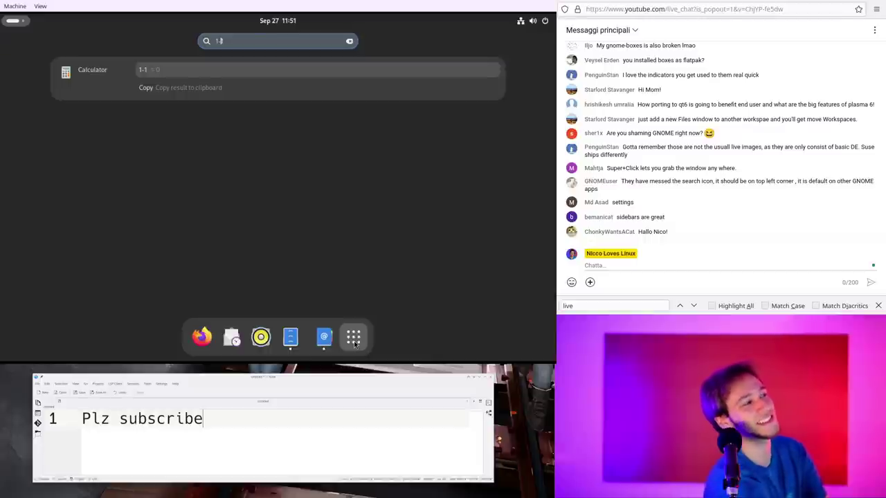
pyautogui.click(354, 344)
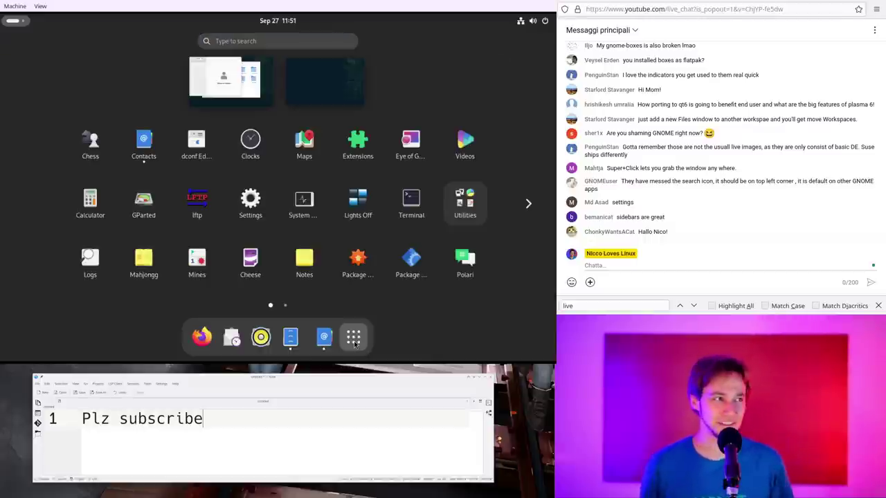
# Step: Launch Cheese from the applications grid and show its main application options
pyautogui.click(354, 344)
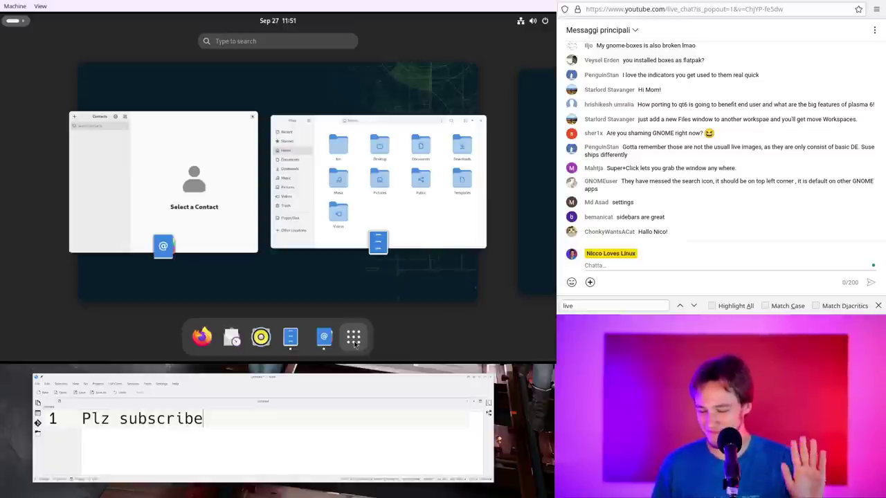
pyautogui.click(354, 344)
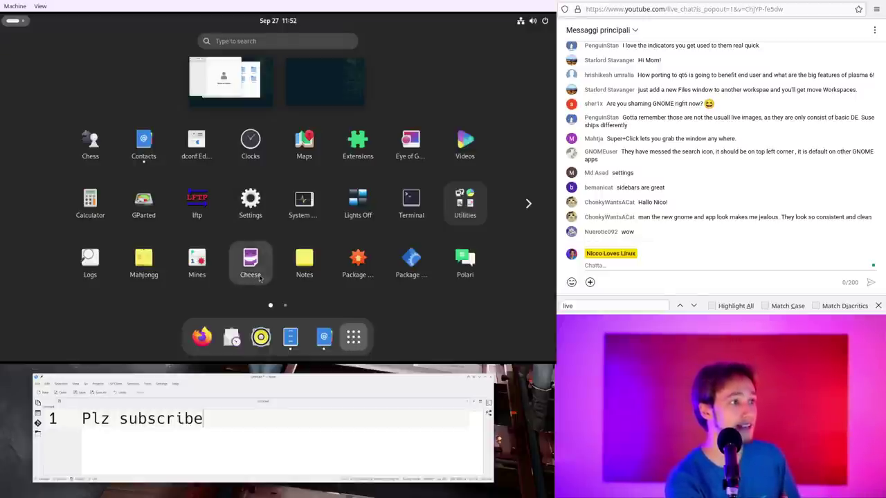
pyautogui.press('super')
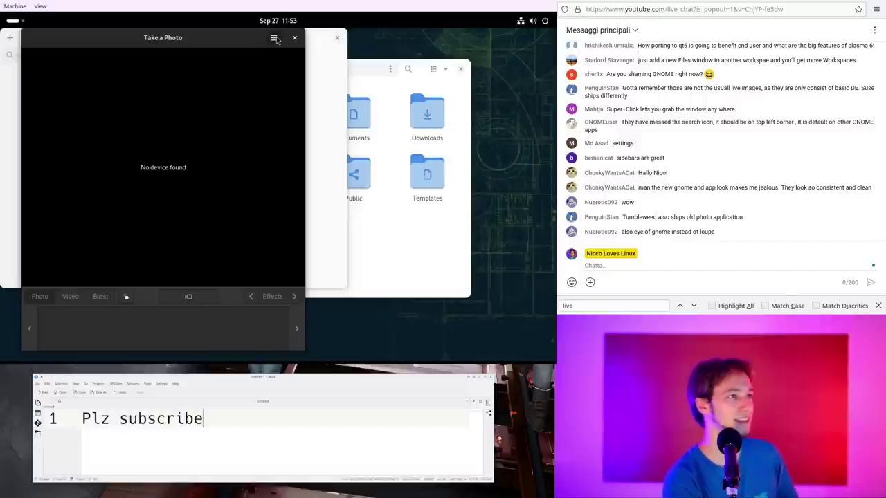
pyautogui.click(274, 38)
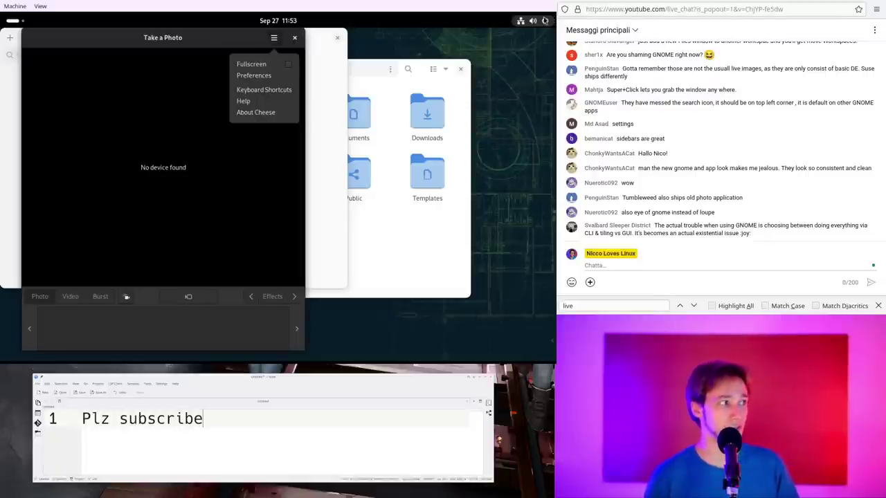
# Step: Look at the system quick settings and the overview of open windows, and return to the desktop
pyautogui.click(544, 21)
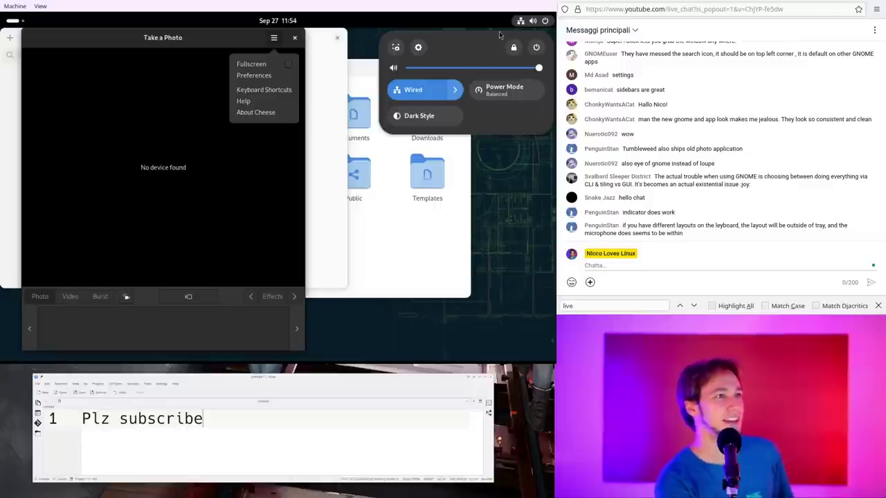
pyautogui.click(525, 313)
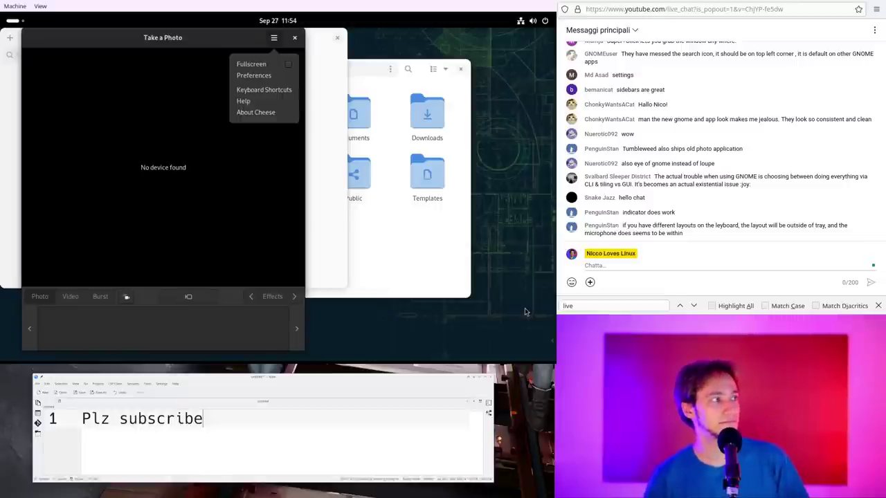
pyautogui.press('super')
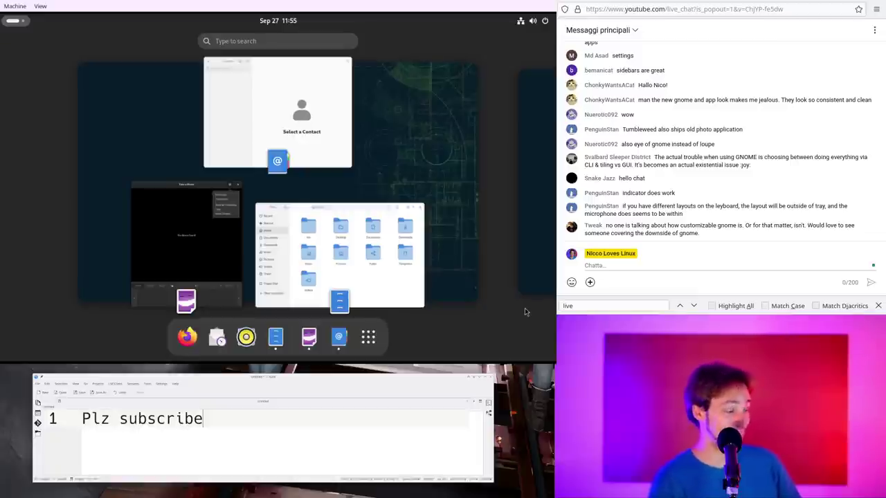
pyautogui.press('super')
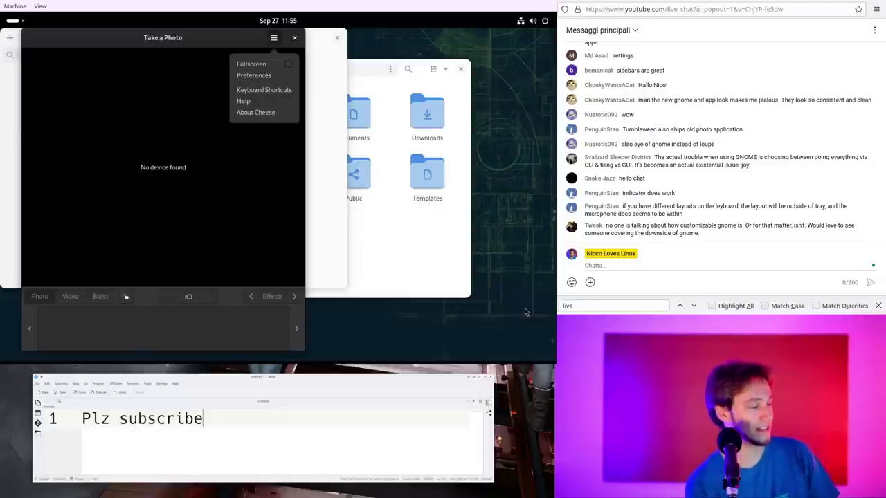
pyautogui.press('super')
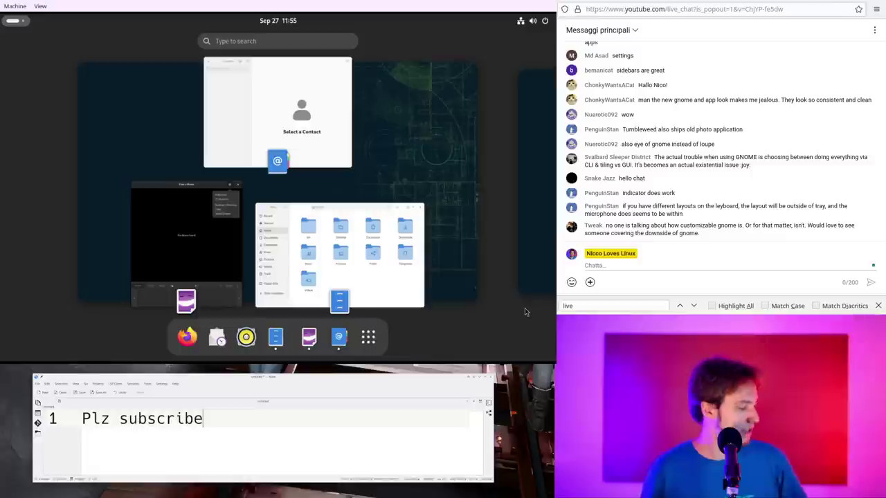
pyautogui.press('super')
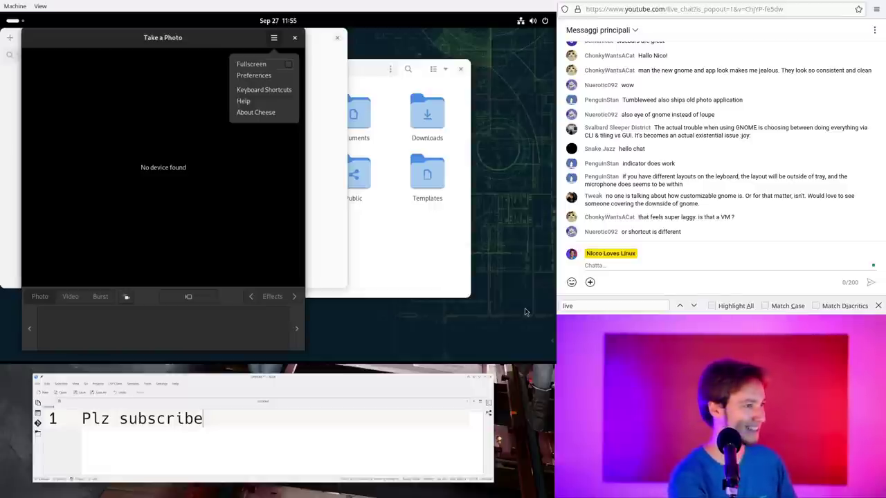
pyautogui.press('super')
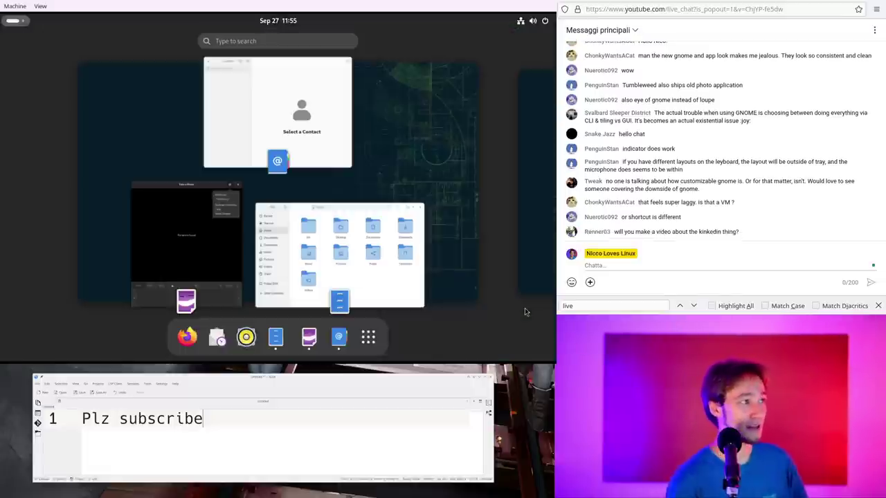
pyautogui.press('super')
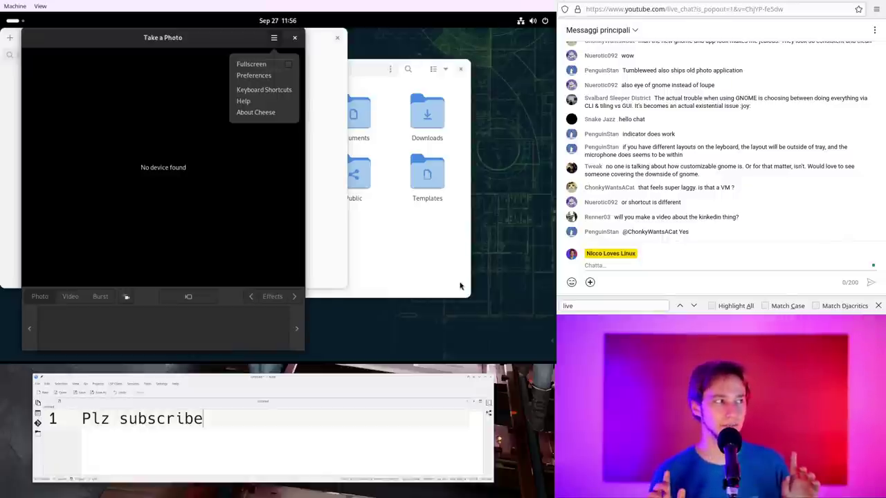
# Step: Launch Terminal from the applications grid
pyautogui.press('super')
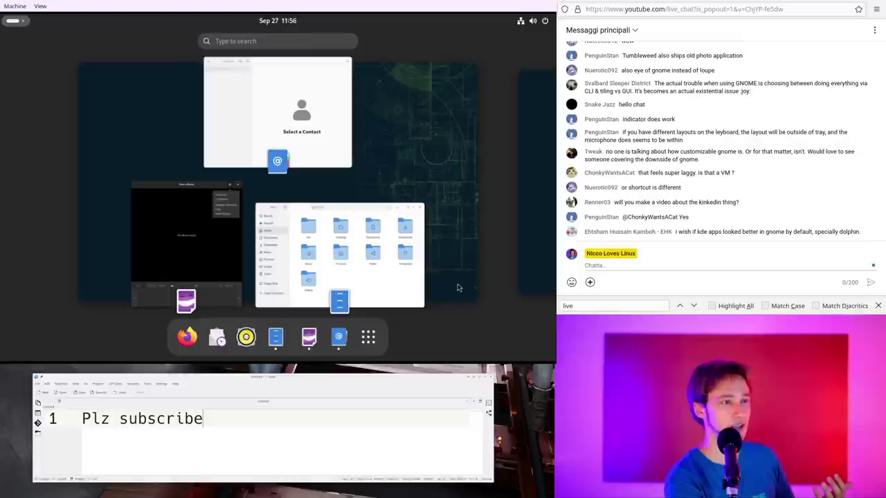
pyautogui.click(377, 348)
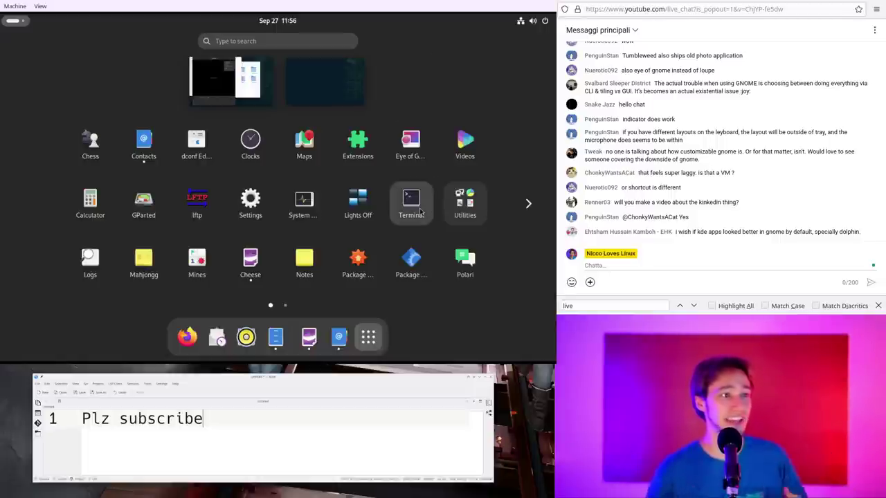
pyautogui.press('super')
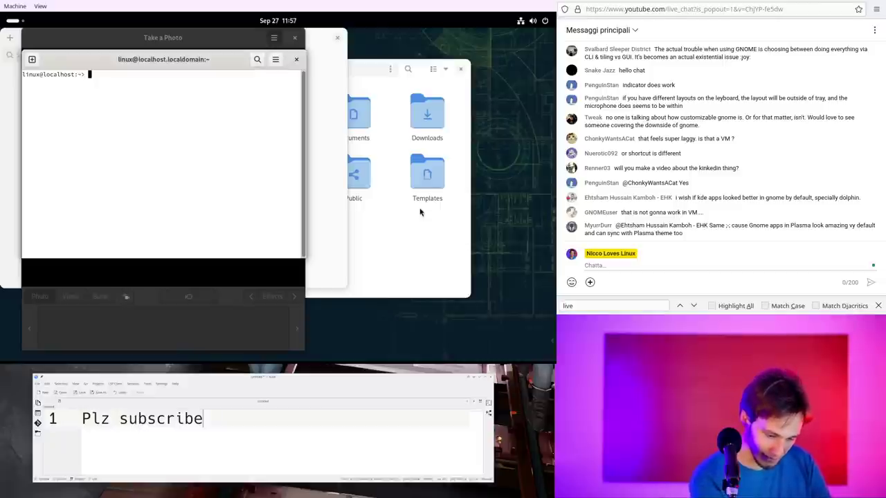
pyautogui.write('u;dkkglu; ;')
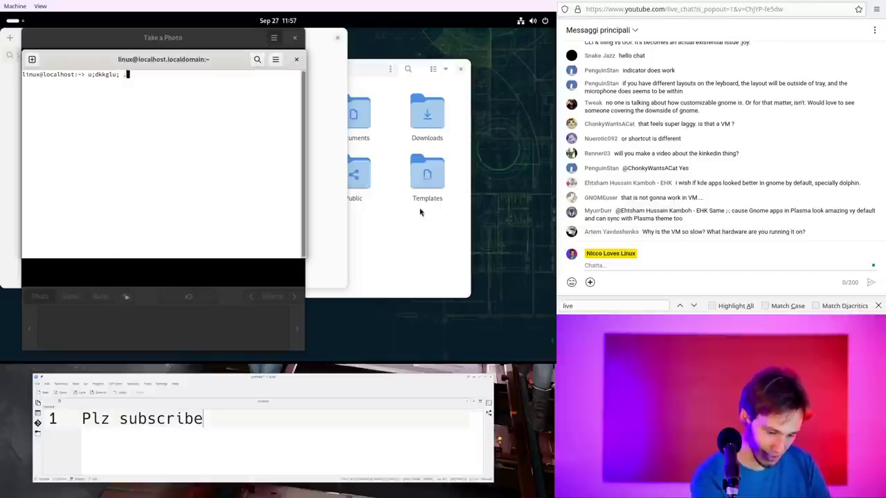
pyautogui.write('dk soueulsmde')
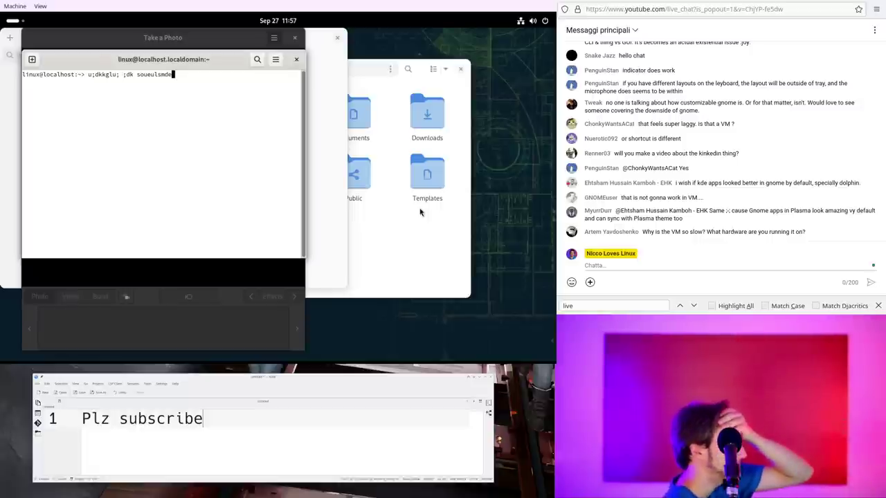
pyautogui.press('BackSpace')
pyautogui.press('BackSpace')
pyautogui.press('BackSpace')
pyautogui.press('BackSpace')
pyautogui.press('BackSpace')
pyautogui.press('BackSpace')
pyautogui.press('BackSpace')
pyautogui.press('BackSpace')
pyautogui.press('BackSpace')
pyautogui.press('BackSpace')
pyautogui.press('BackSpace')
pyautogui.press('BackSpace')
pyautogui.press('BackSpace')
pyautogui.press('BackSpace')
pyautogui.press('BackSpace')
pyautogui.press('BackSpace')
pyautogui.press('BackSpace')
pyautogui.press('BackSpace')
pyautogui.press('BackSpace')
pyautogui.press('BackSpace')
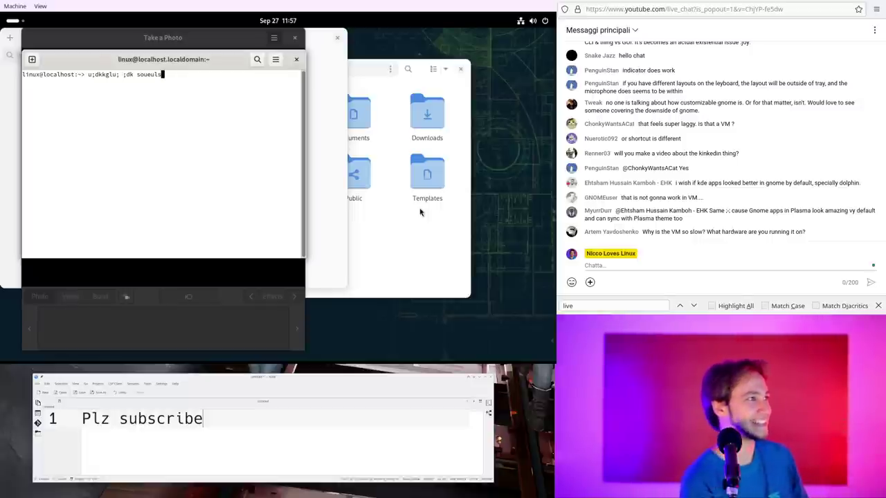
# Step: Try to change the keyboard layout by running loadkeys dvorak in the terminal
pyautogui.write('lo')
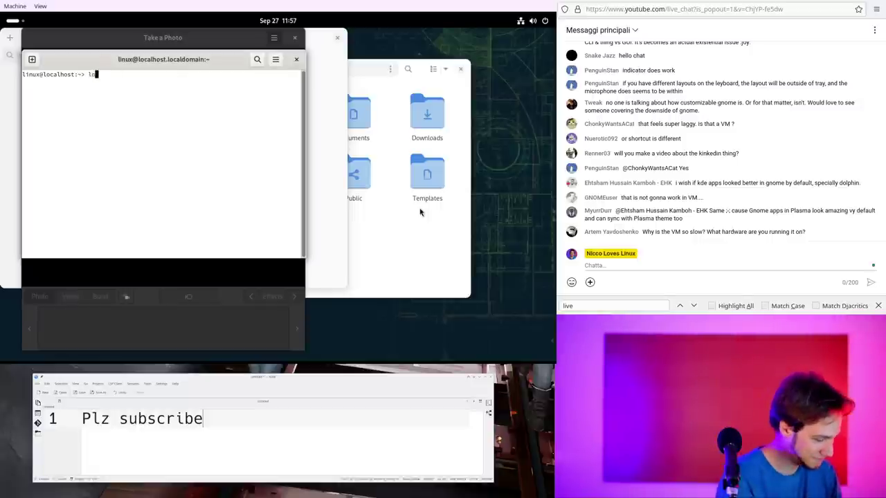
pyautogui.write('adkeys ')
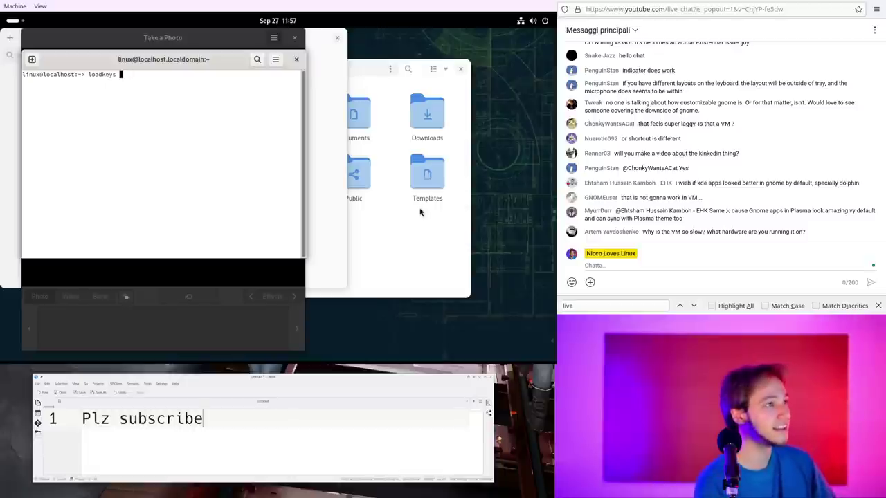
pyautogui.write('dvorak')
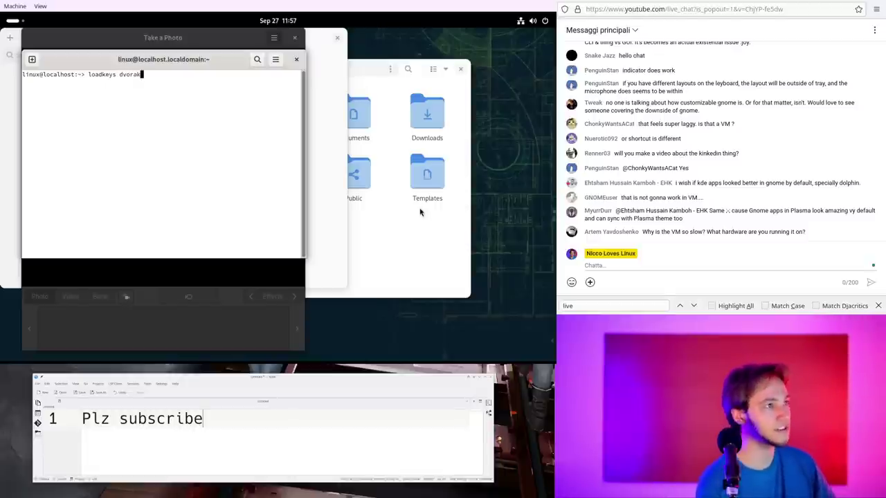
pyautogui.press('Return')
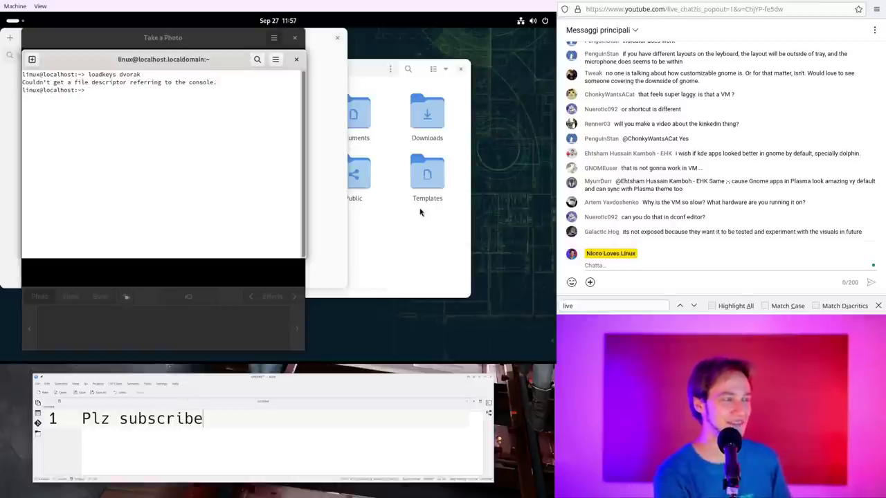
# Step: Launch Settings from the applications grid and open the Keyboard settings
pyautogui.press('super')
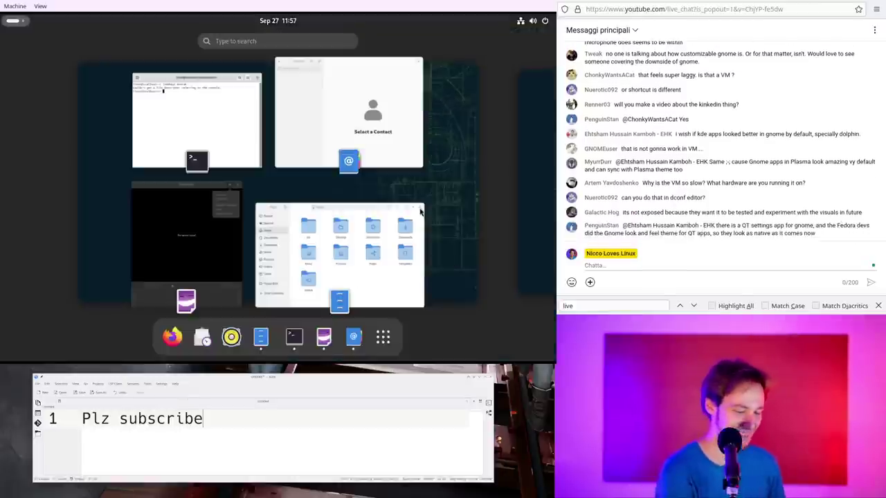
pyautogui.click(383, 335)
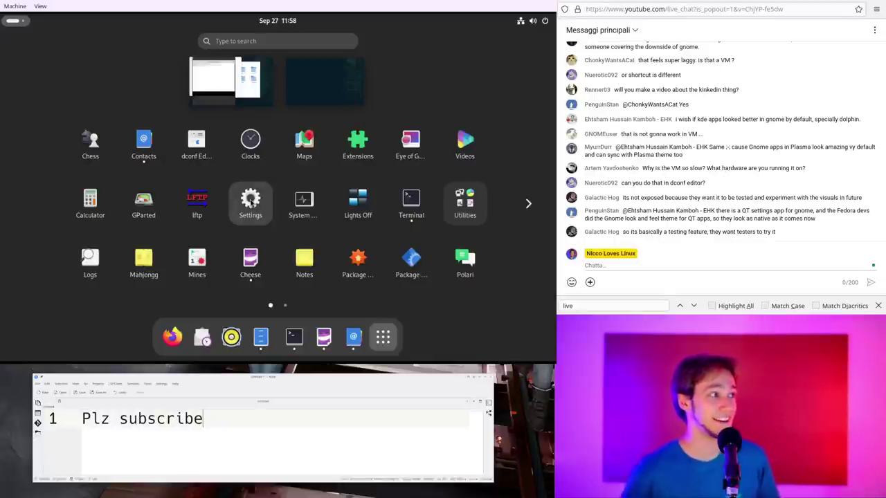
pyautogui.press('super')
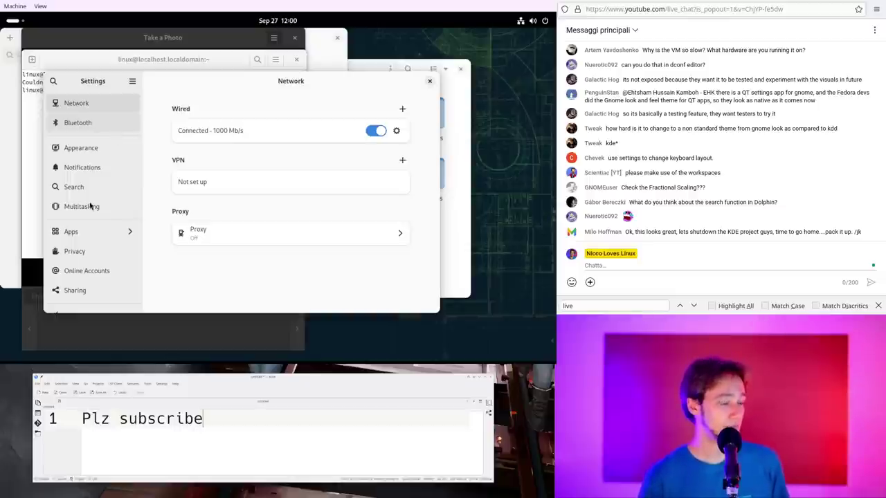
pyautogui.scroll(-3, 90, 207)
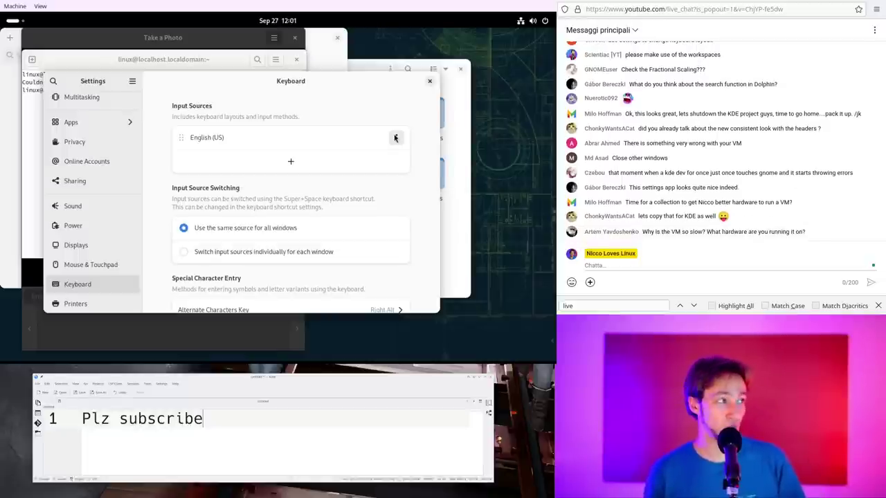
# Step: Add English (Dvorak) from the English (United States) layouts as an input source and move it above English (US)
pyautogui.click(395, 138)
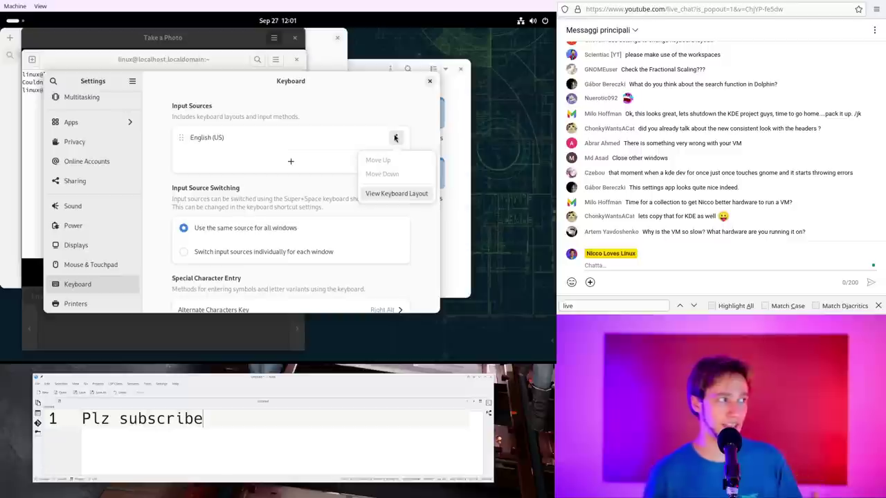
pyautogui.click(291, 166)
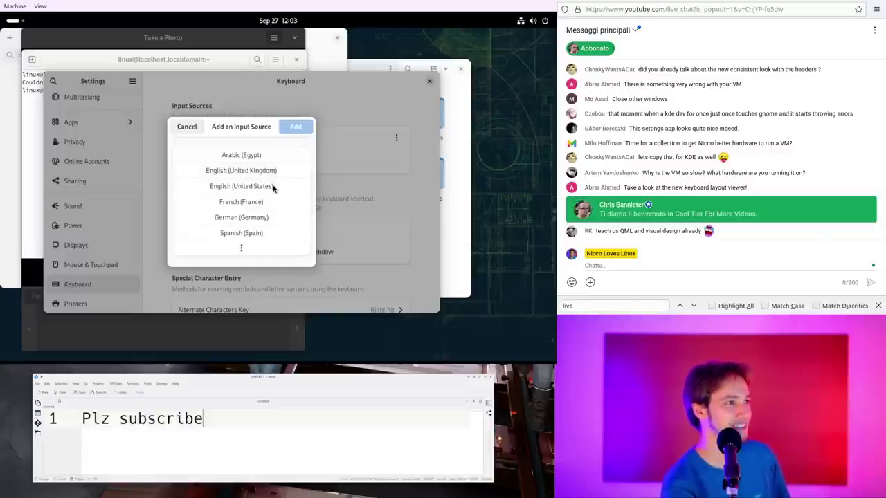
pyautogui.click(275, 186)
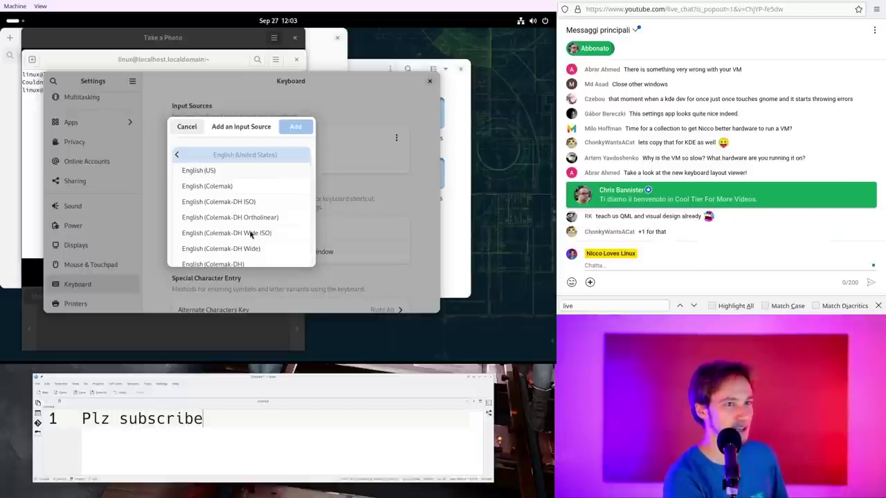
pyautogui.scroll(-2, 250, 234)
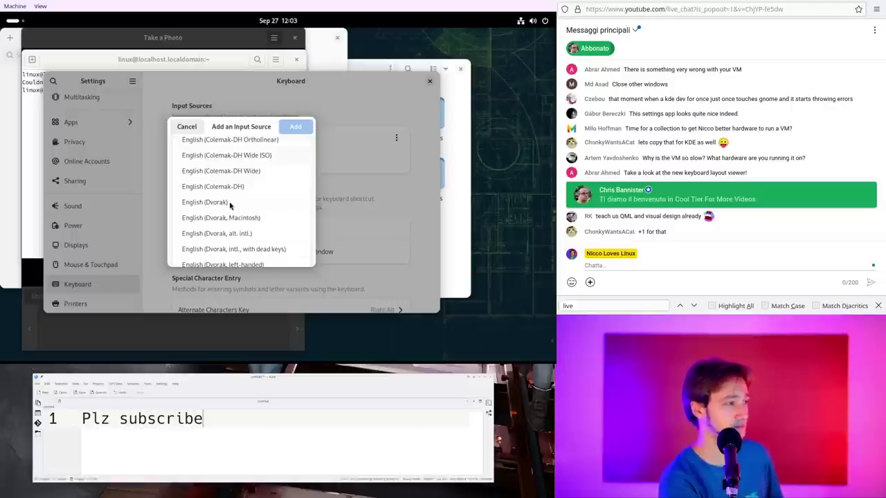
pyautogui.click(230, 205)
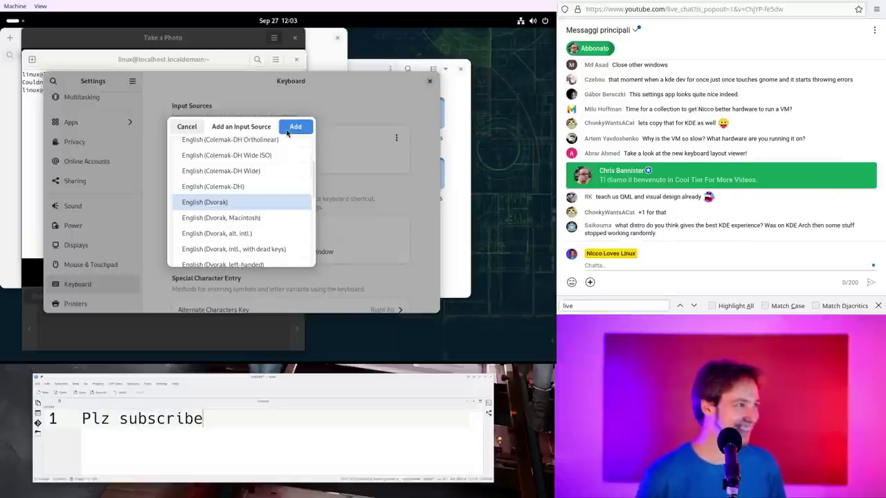
pyautogui.click(288, 133)
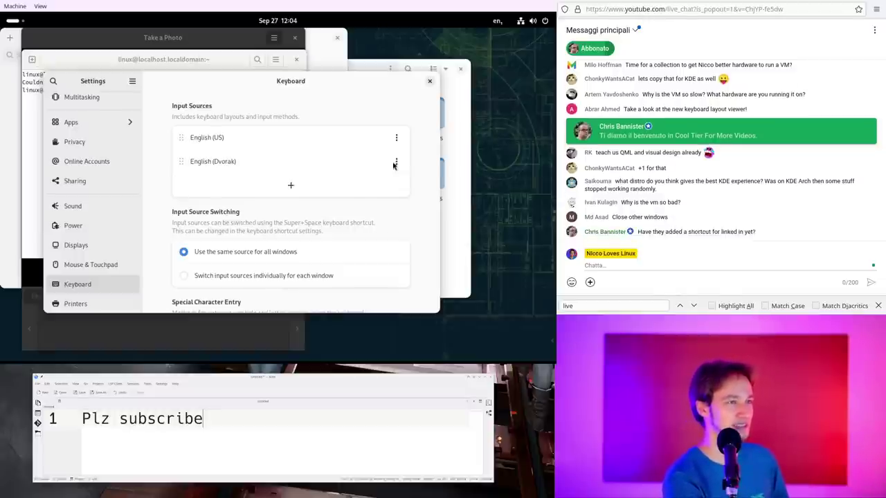
pyautogui.click(396, 161)
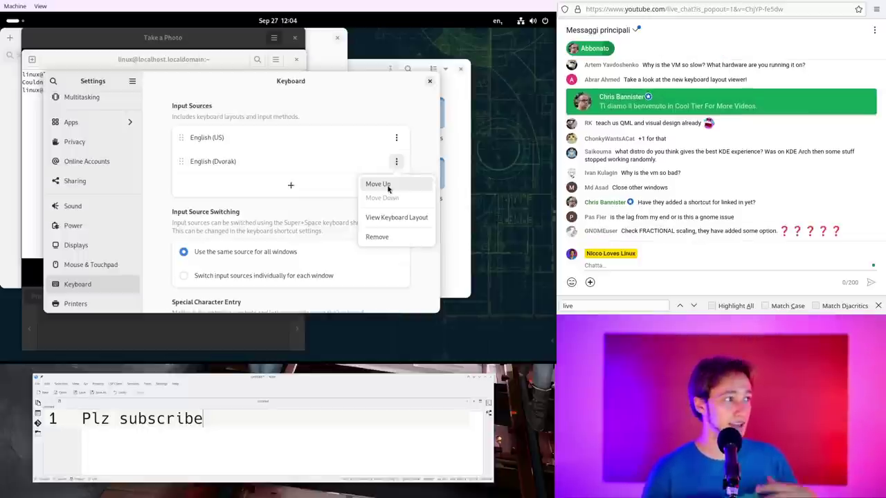
pyautogui.click(388, 189)
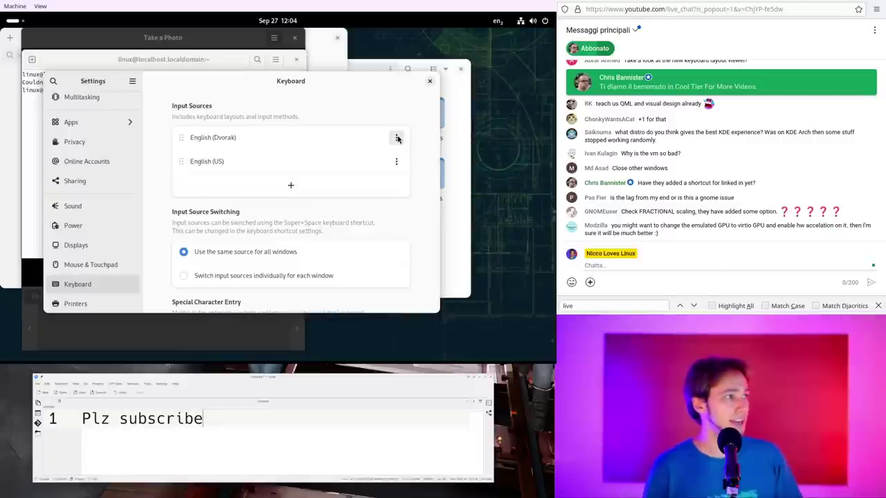
# Step: View the keyboard layout of the English (Dvorak) input source, including its shifted characters on level 2
pyautogui.click(397, 139)
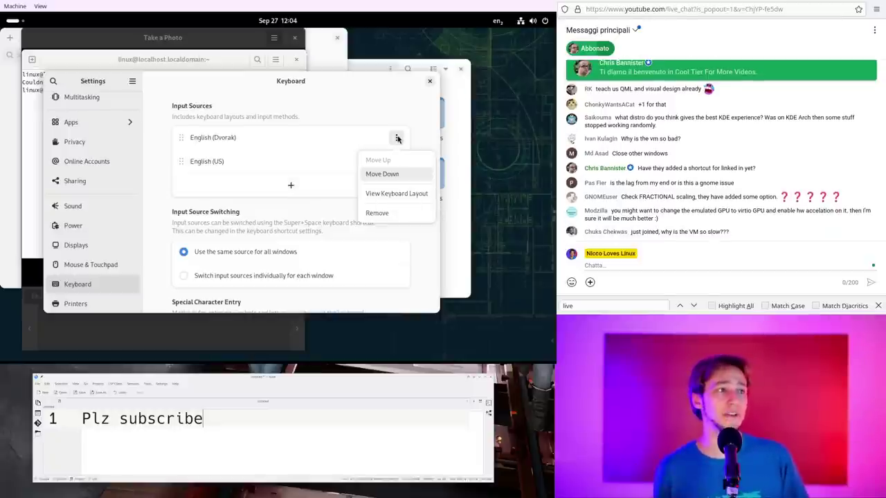
pyautogui.click(392, 196)
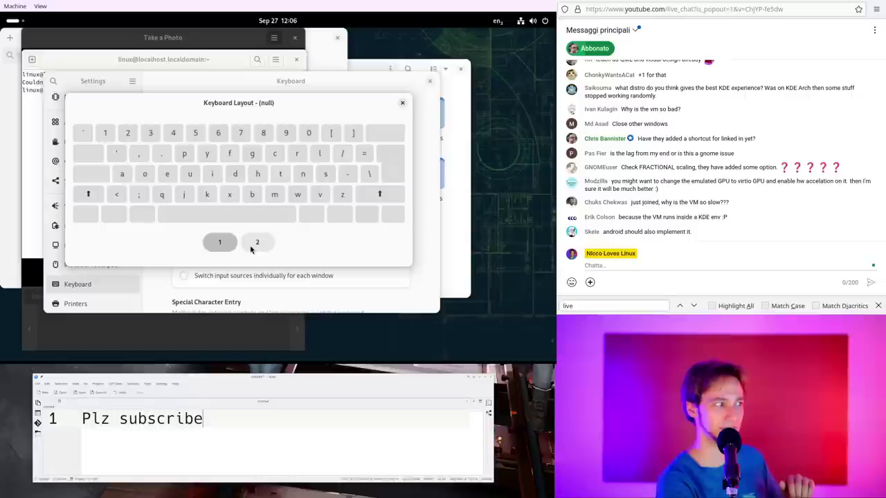
pyautogui.press('shift')
pyautogui.press('shift')
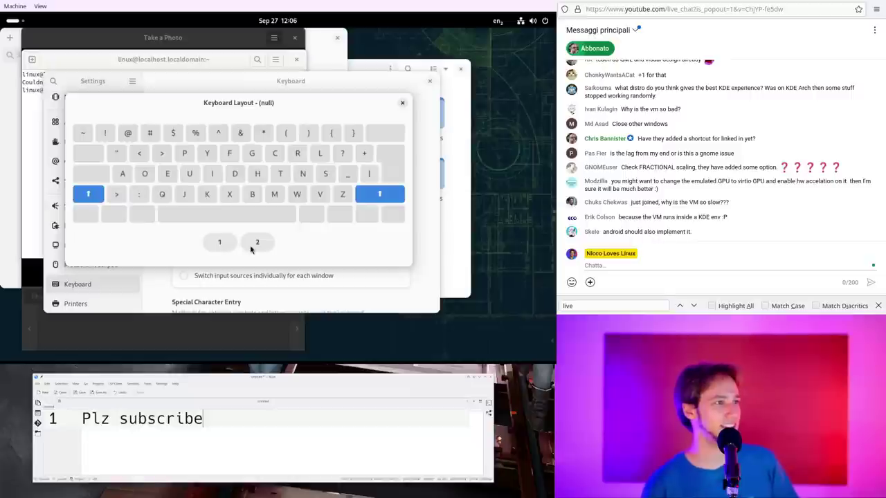
pyautogui.click(252, 249)
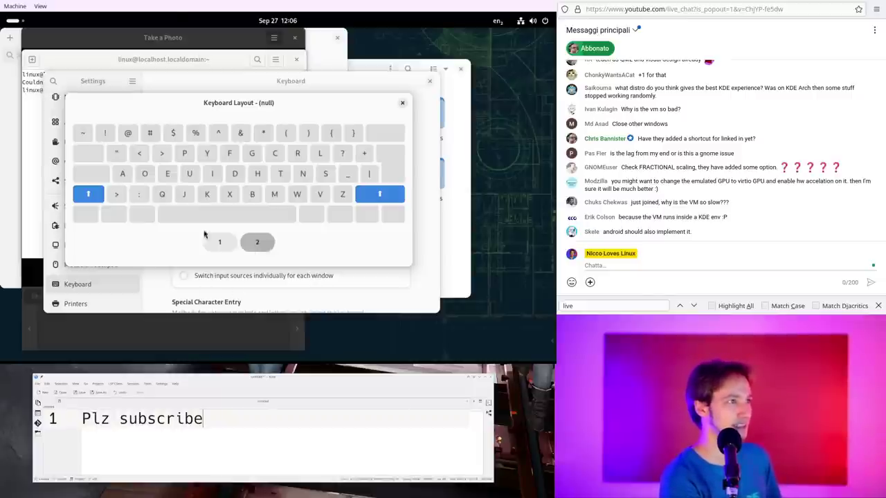
# Step: Switch to the Terminal window, test the keyboard layout by entering u;dkk, and erase the test text
pyautogui.click(166, 59)
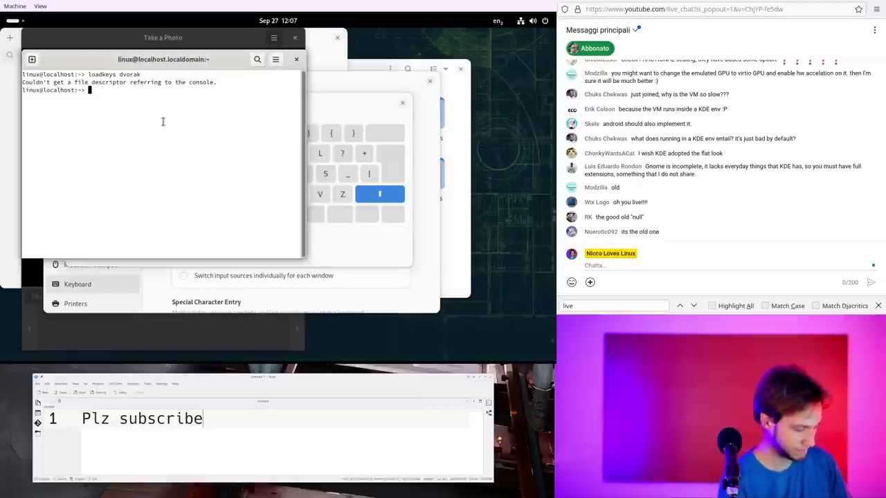
pyautogui.write('u;dkk')
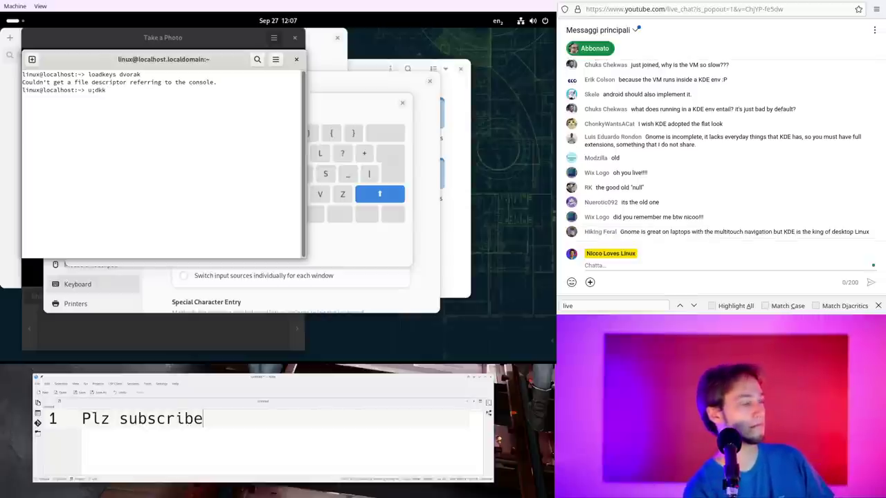
pyautogui.press('BackSpace')
pyautogui.press('BackSpace')
pyautogui.press('BackSpace')
pyautogui.press('BackSpace')
pyautogui.press('BackSpace')
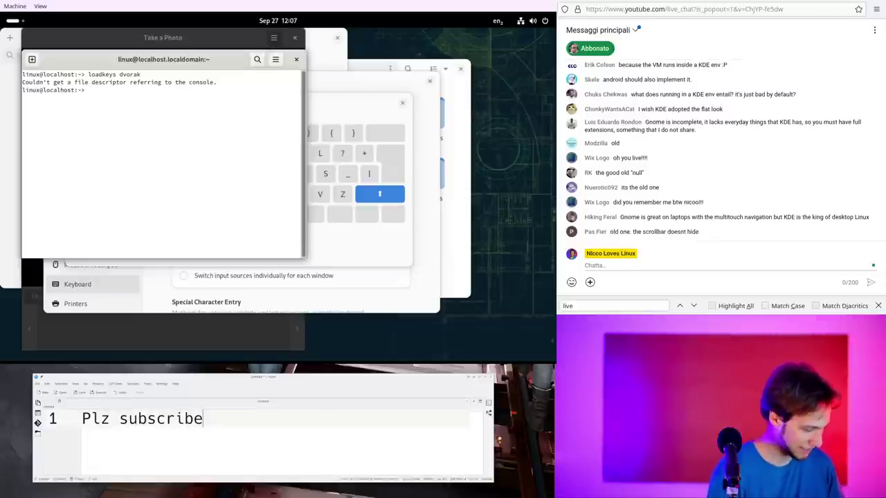
# Step: Begin a terminal command reading gsettings set org.gnome.desktop/interface
pyautogui.write('gsetti')
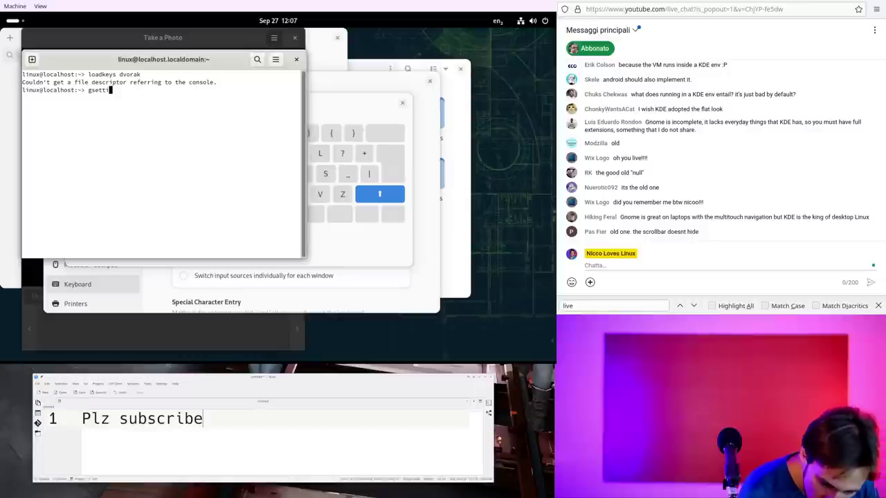
pyautogui.write('ngs se')
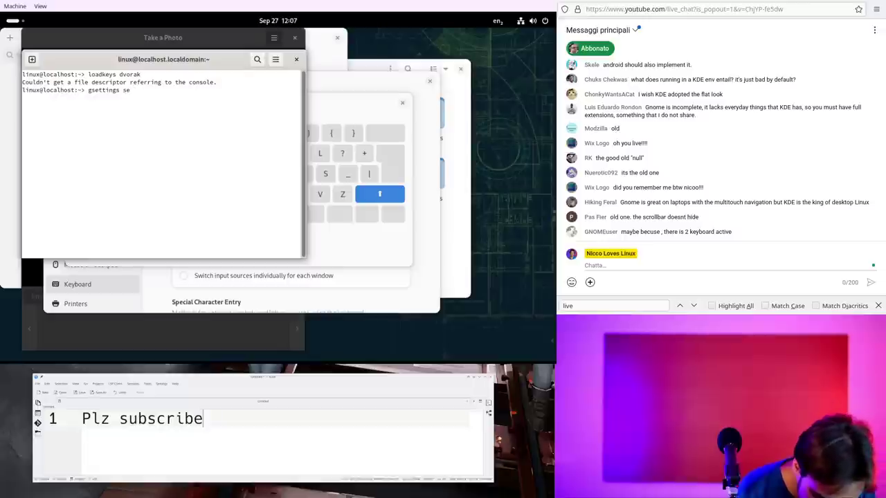
pyautogui.write('t ')
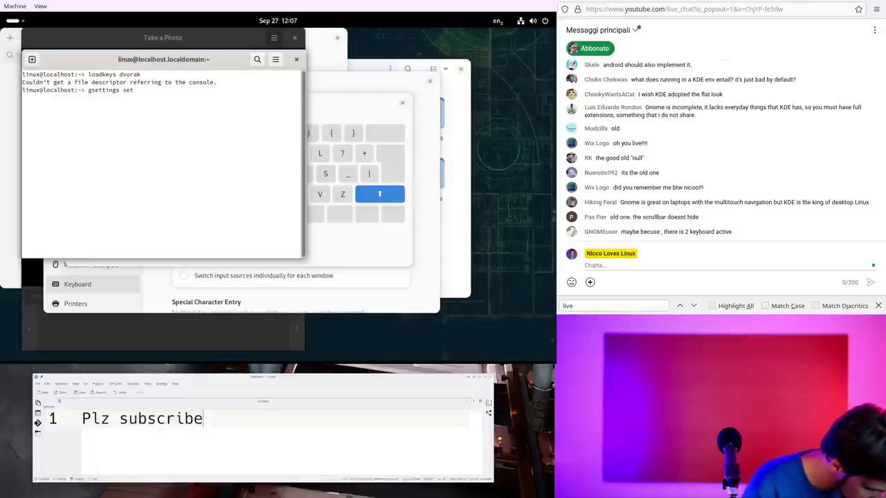
pyautogui.write('org.')
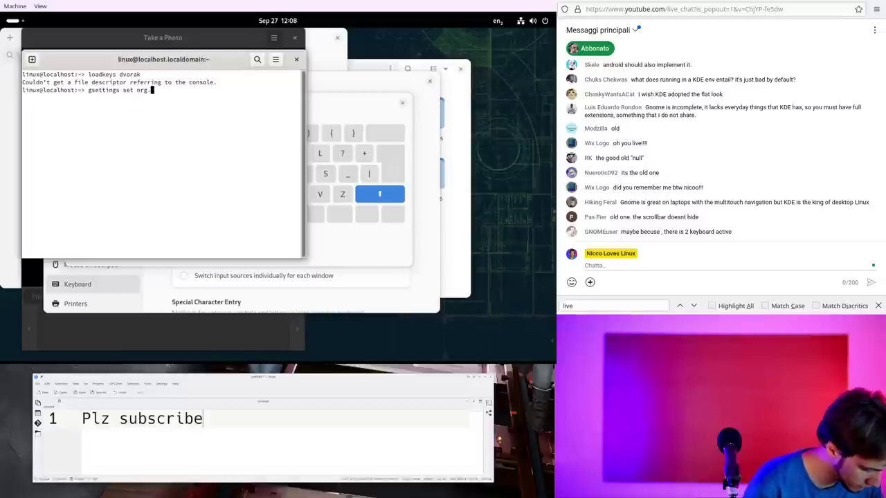
pyautogui.write('gnome.')
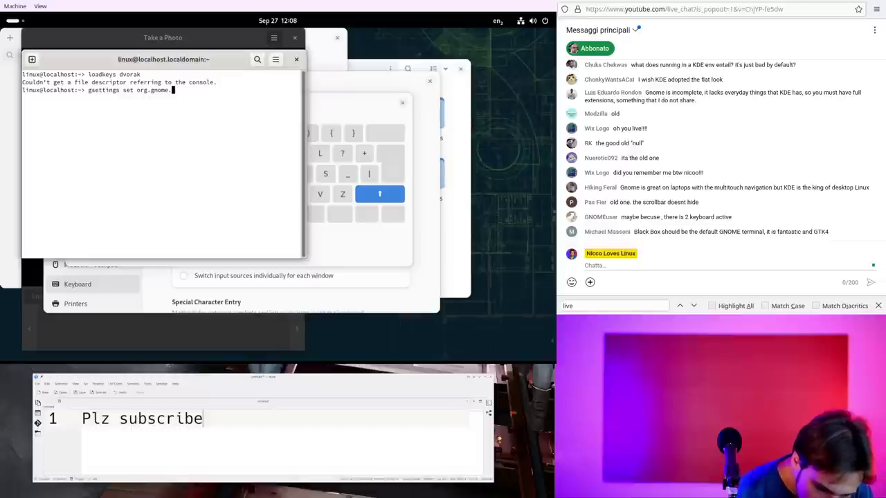
pyautogui.write('de')
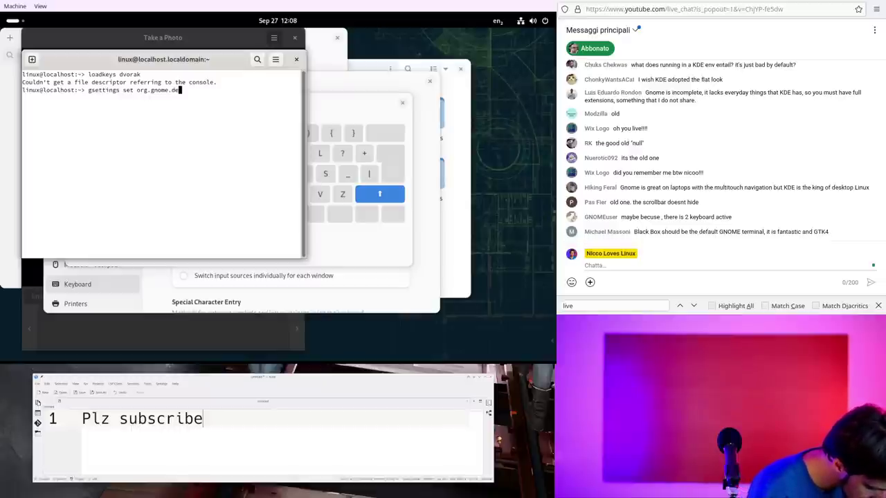
pyautogui.write('sktop/i')
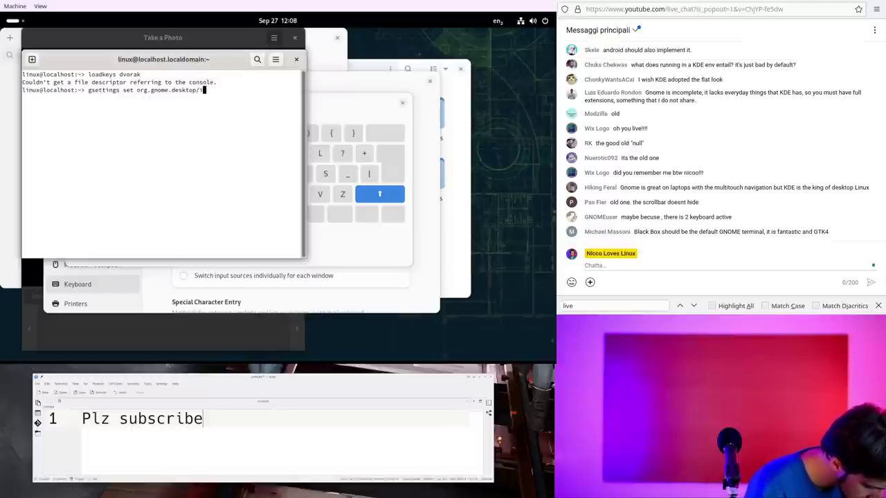
pyautogui.write('nterface')
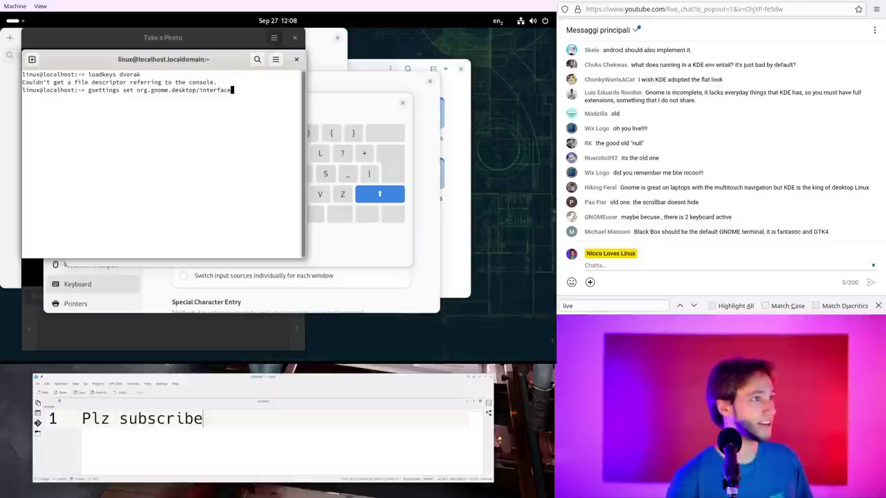
# Step: Replace the slash in the unfinished command with a period so the schema reads org.gnome.desktop.interface, and return to the line's end
pyautogui.press('Left')
pyautogui.press('Left')
pyautogui.press('Left')
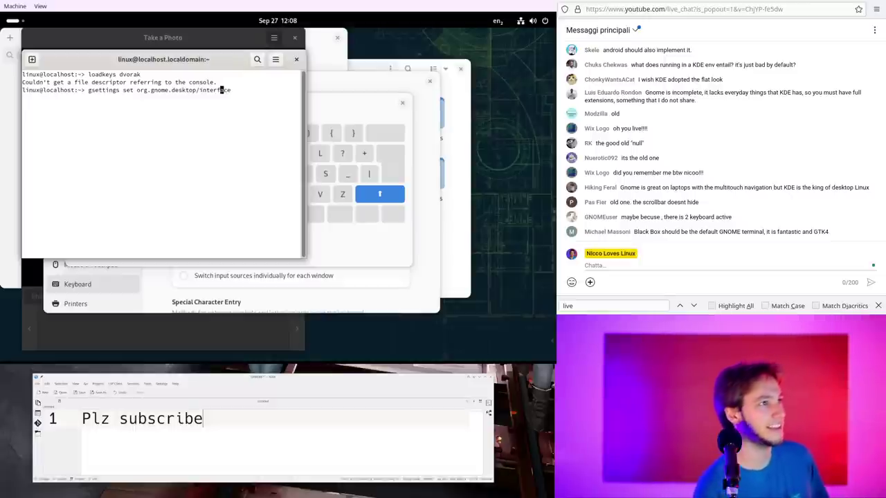
pyautogui.press('Left')
pyautogui.press('Left')
pyautogui.press('Left')
pyautogui.press('Left')
pyautogui.press('Left')
pyautogui.press('Left')
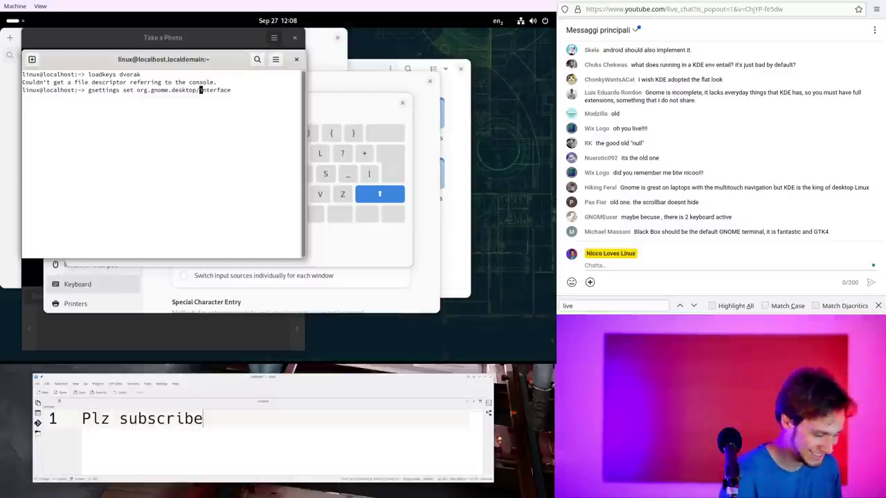
pyautogui.press('BackSpace')
pyautogui.write('.')
pyautogui.press('Right')
pyautogui.press('Right')
pyautogui.press('Right')
pyautogui.press('Right')
pyautogui.press('Right')
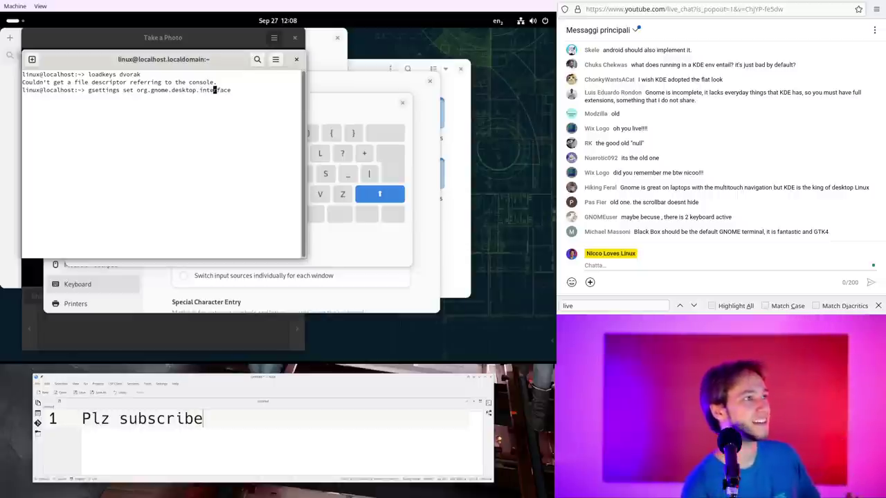
pyautogui.press('Right')
pyautogui.press('Right')
pyautogui.press('Right')
pyautogui.press('Right')
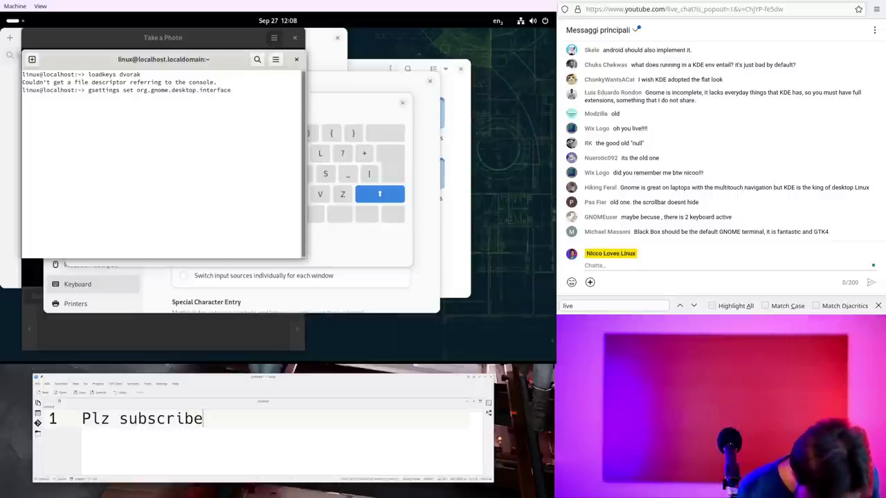
# Step: Complete the gsettings command with color-scheme prefer-light and run it
pyautogui.write('color')
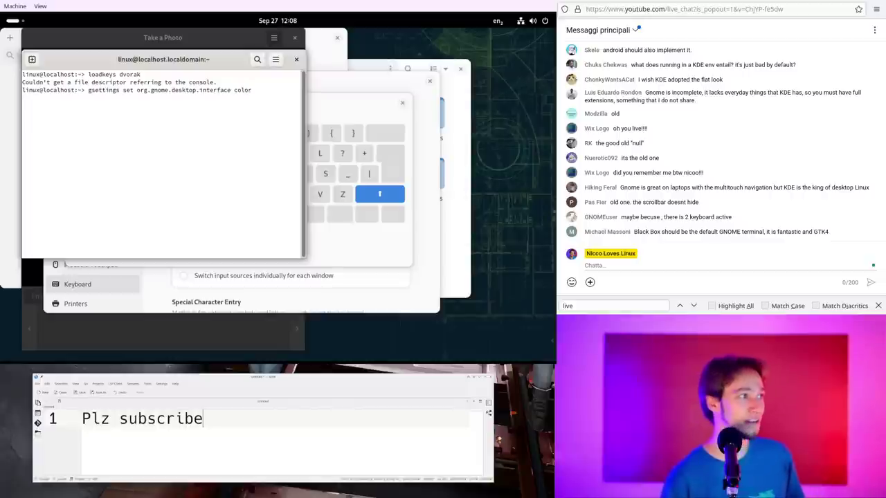
pyautogui.write('-')
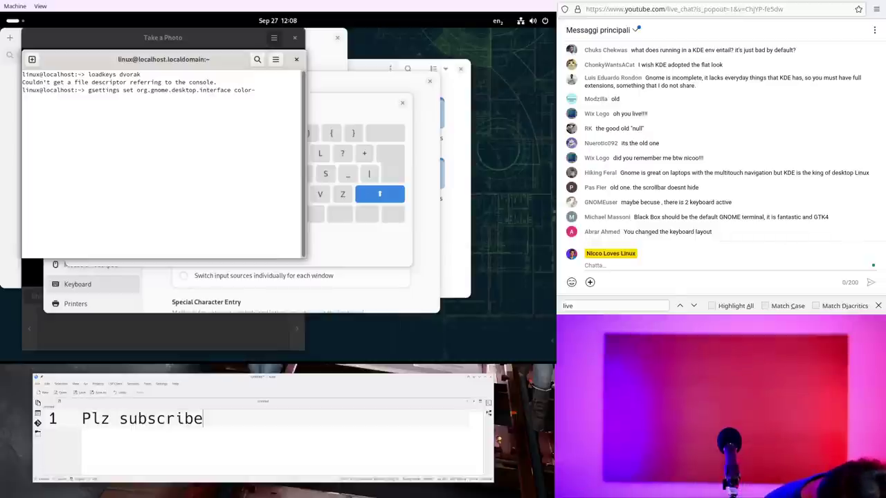
pyautogui.write('scheme ')
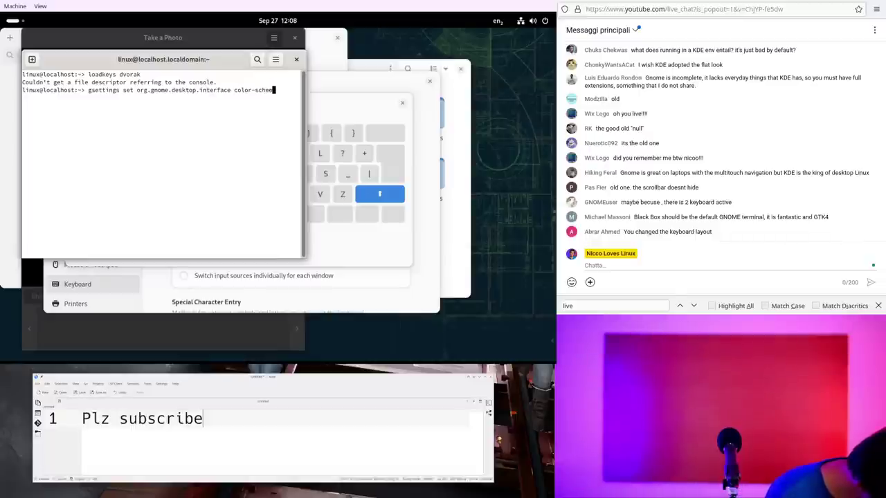
pyautogui.write('pre')
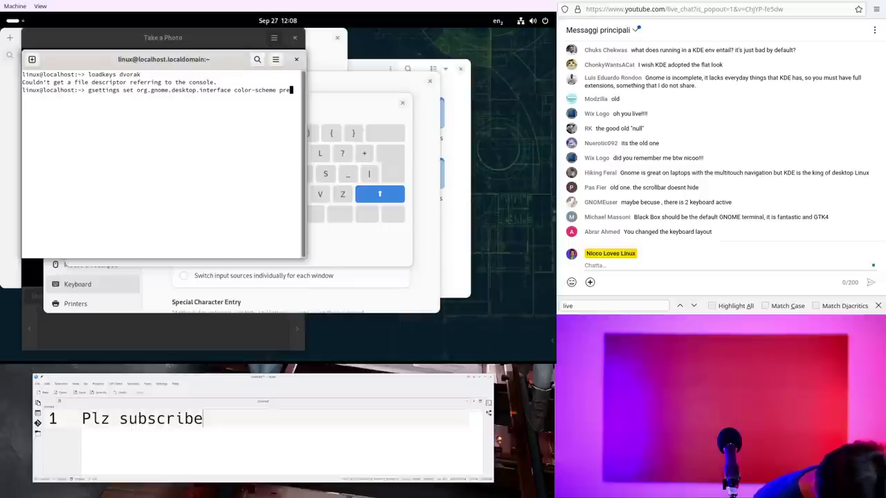
pyautogui.write('fer')
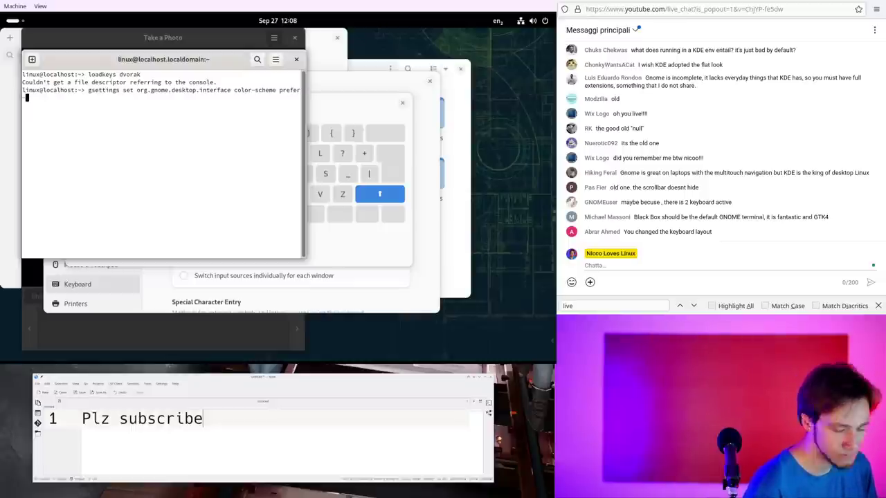
pyautogui.write('-light')
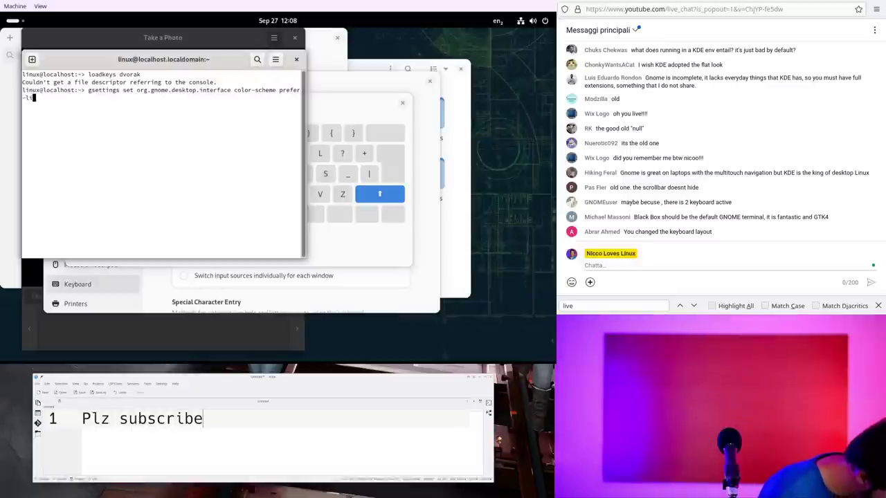
pyautogui.press('Return')
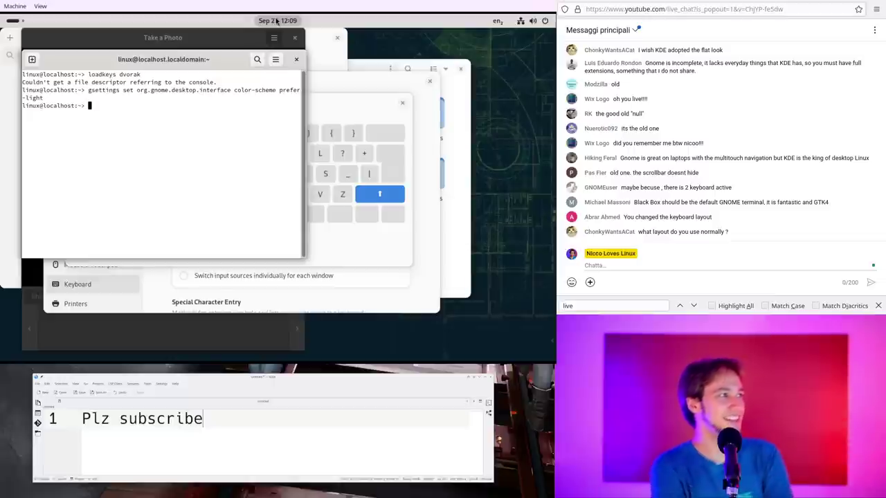
# Step: Show the calendar and notifications in the light style, and dismiss them
pyautogui.click(277, 21)
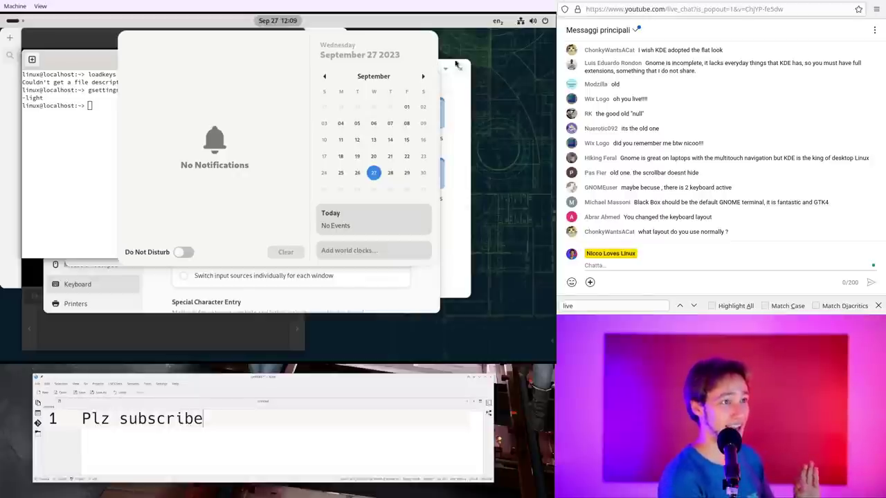
pyautogui.click(462, 70)
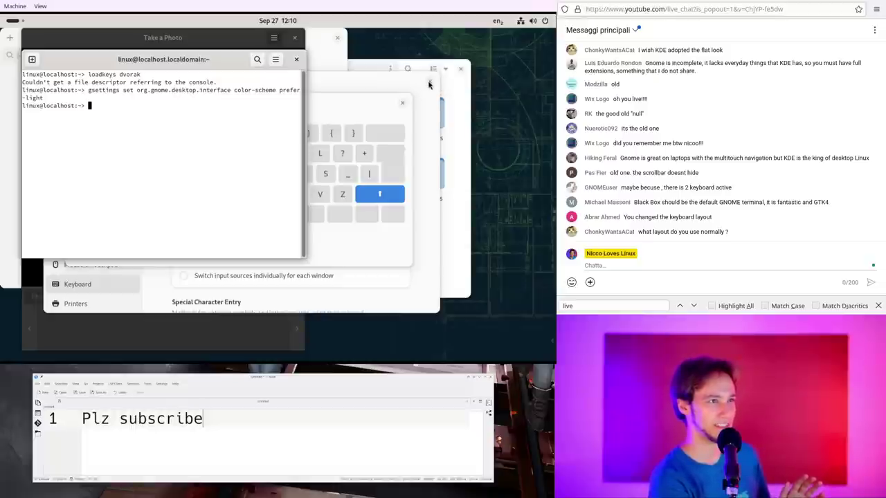
# Step: Close the Settings window, and bring the Files window forward and move it up against the top bar
pyautogui.click(429, 84)
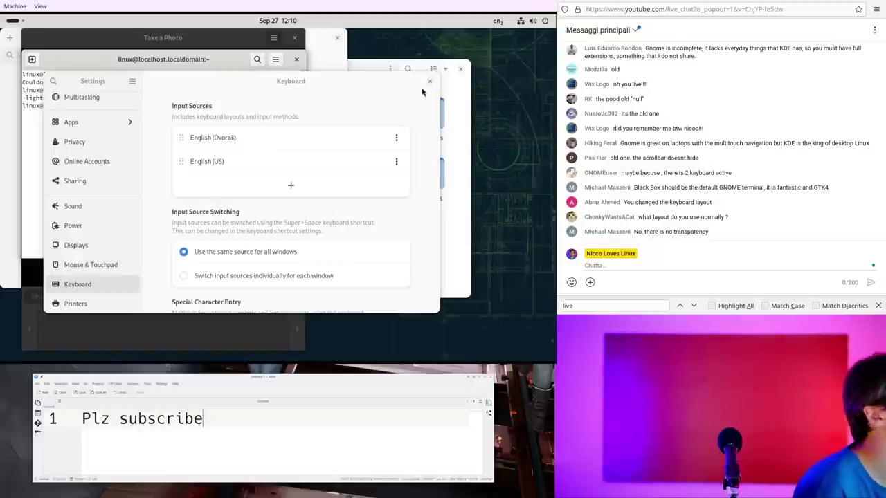
pyautogui.click(424, 89)
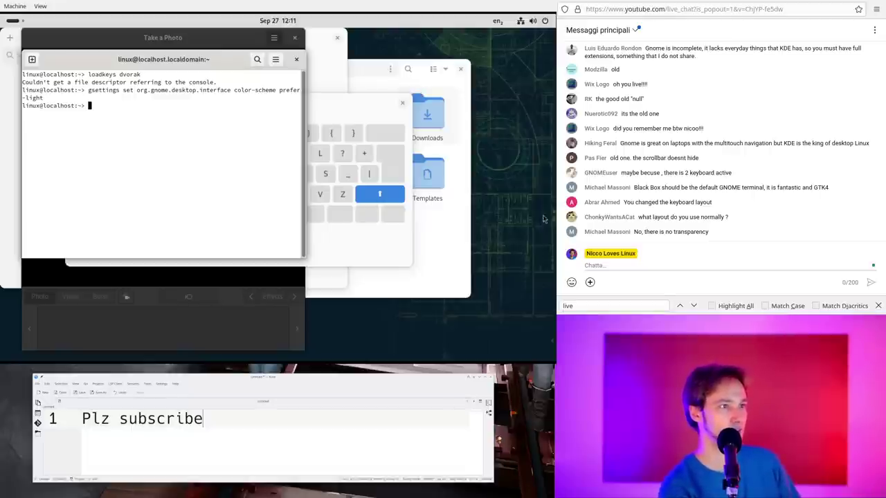
pyautogui.click(444, 266)
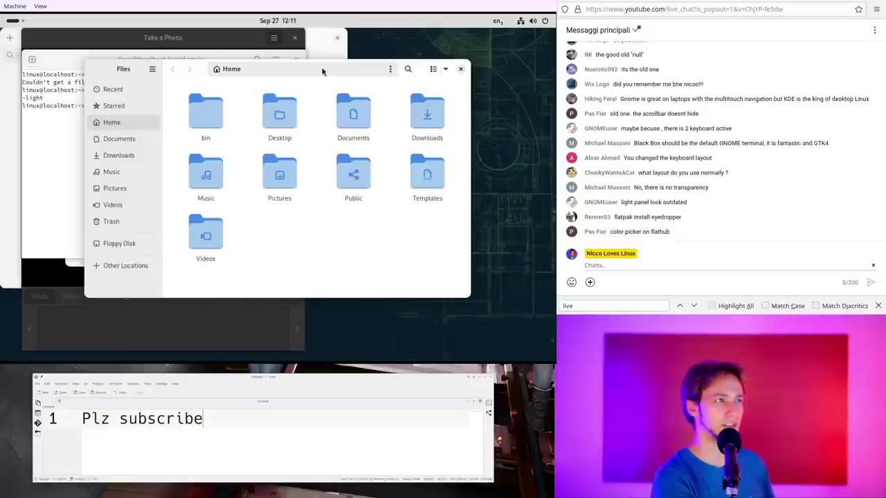
pyautogui.moveTo(321, 67); pyautogui.dragTo(320, 30)
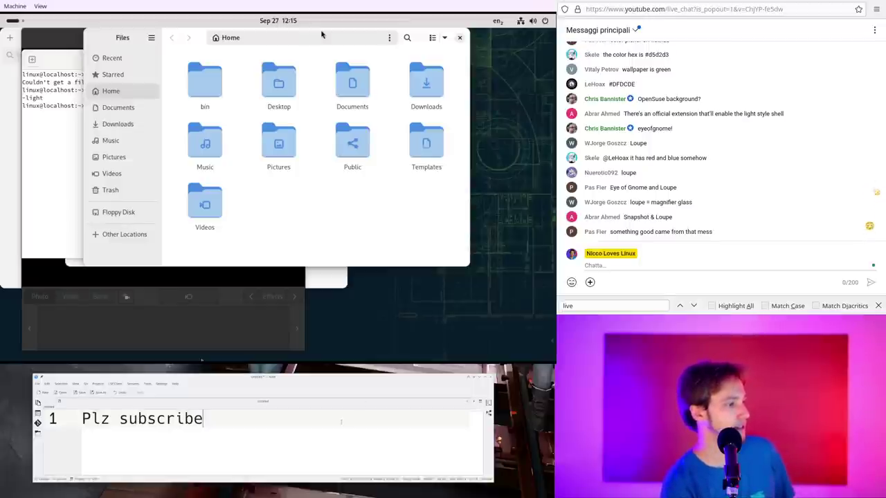
# Step: Switch to the text editor and replace all its text with two lines: patreon.com/niccolove and ko-fi.com/niccolove
pyautogui.hotkey('ctrl', 'a')
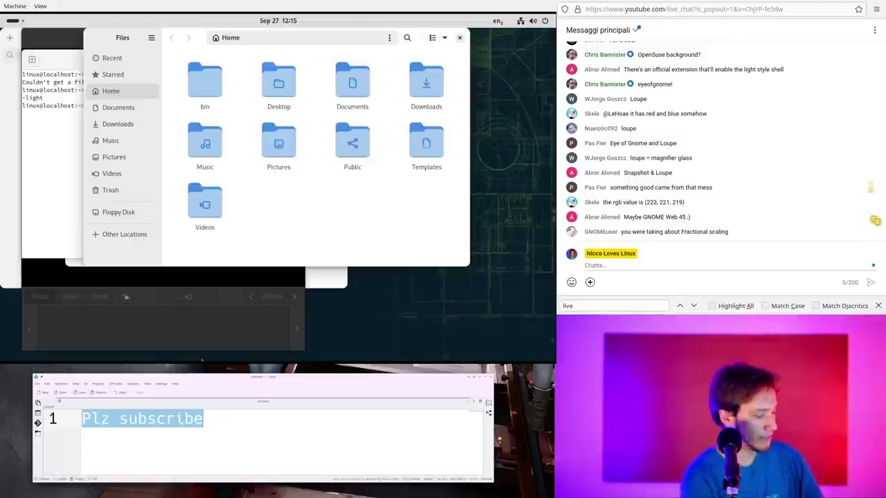
pyautogui.write('patreo')
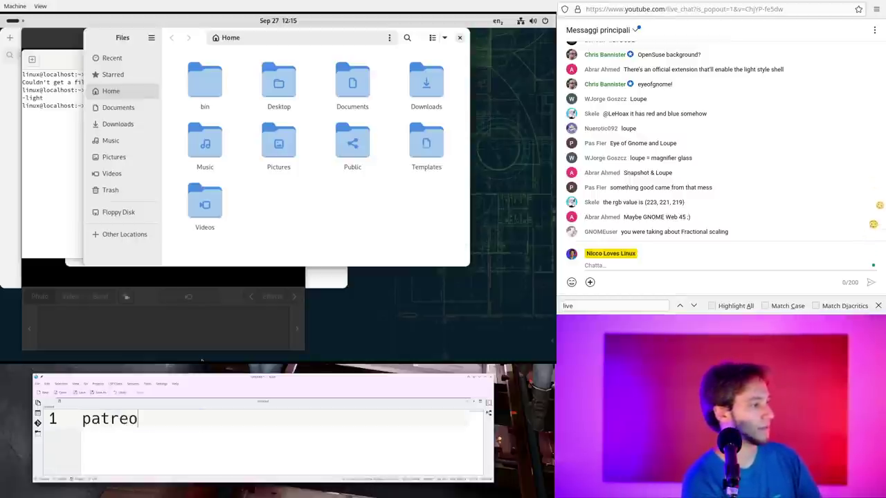
pyautogui.write('n.com/niccolove')
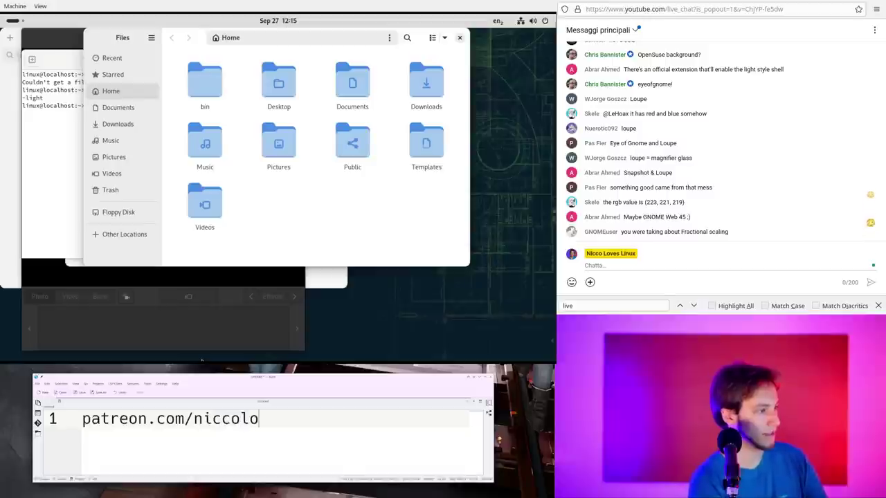
pyautogui.press('Return')
pyautogui.write('kos')
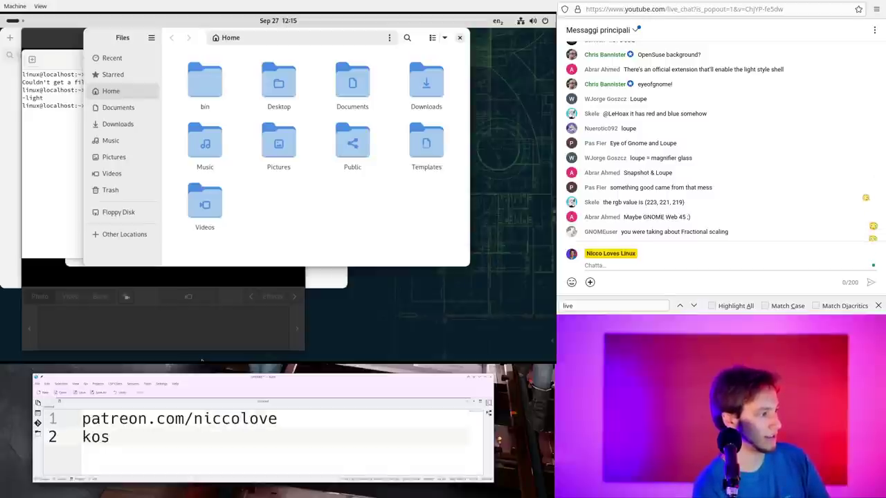
pyautogui.press('BackSpace')
pyautogui.write('-fi.')
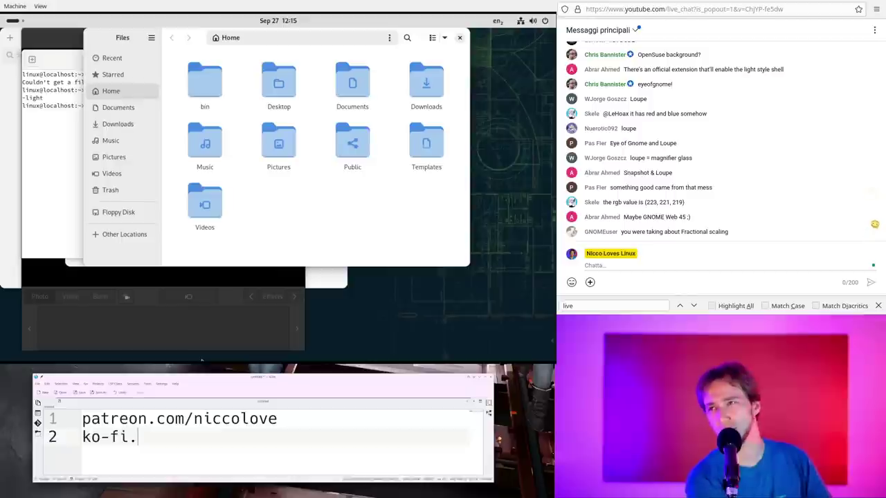
pyautogui.write('com/niccolove')
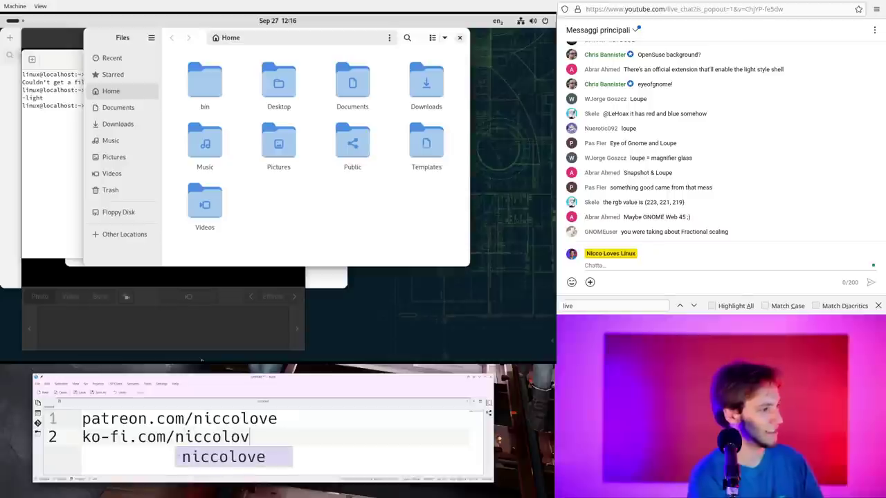